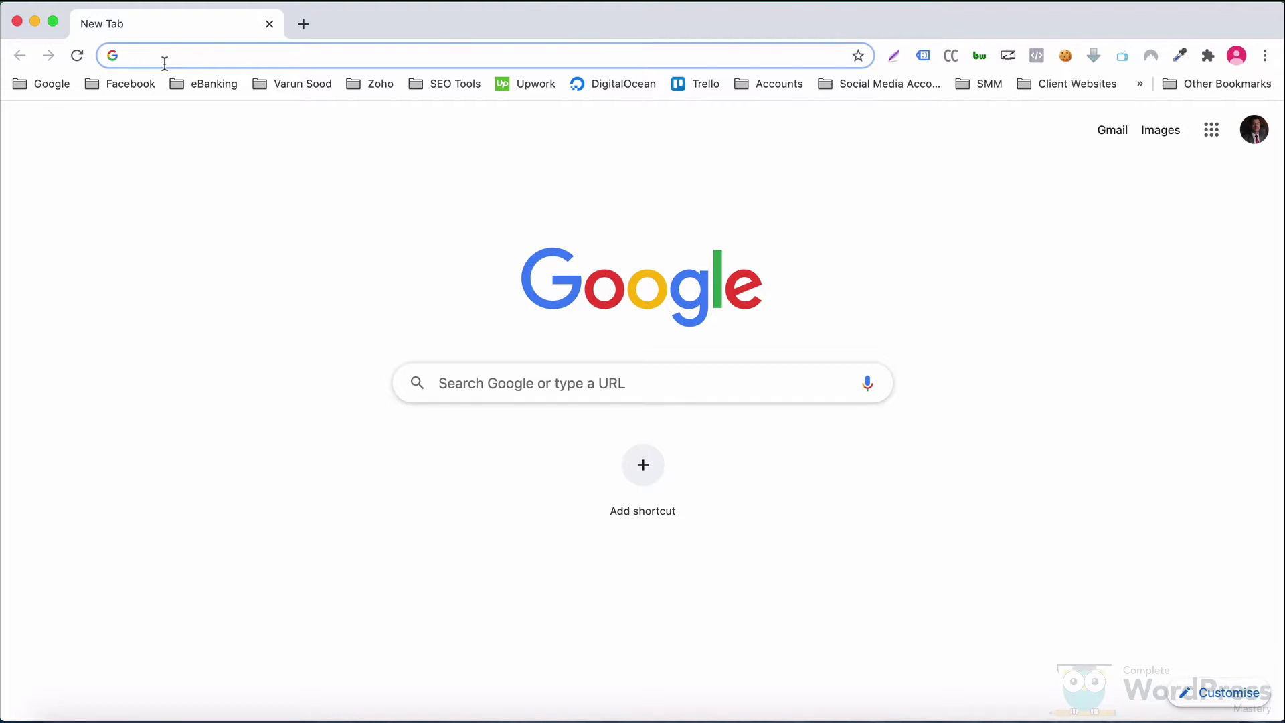
- Open google.com in the browser
text(google.co)
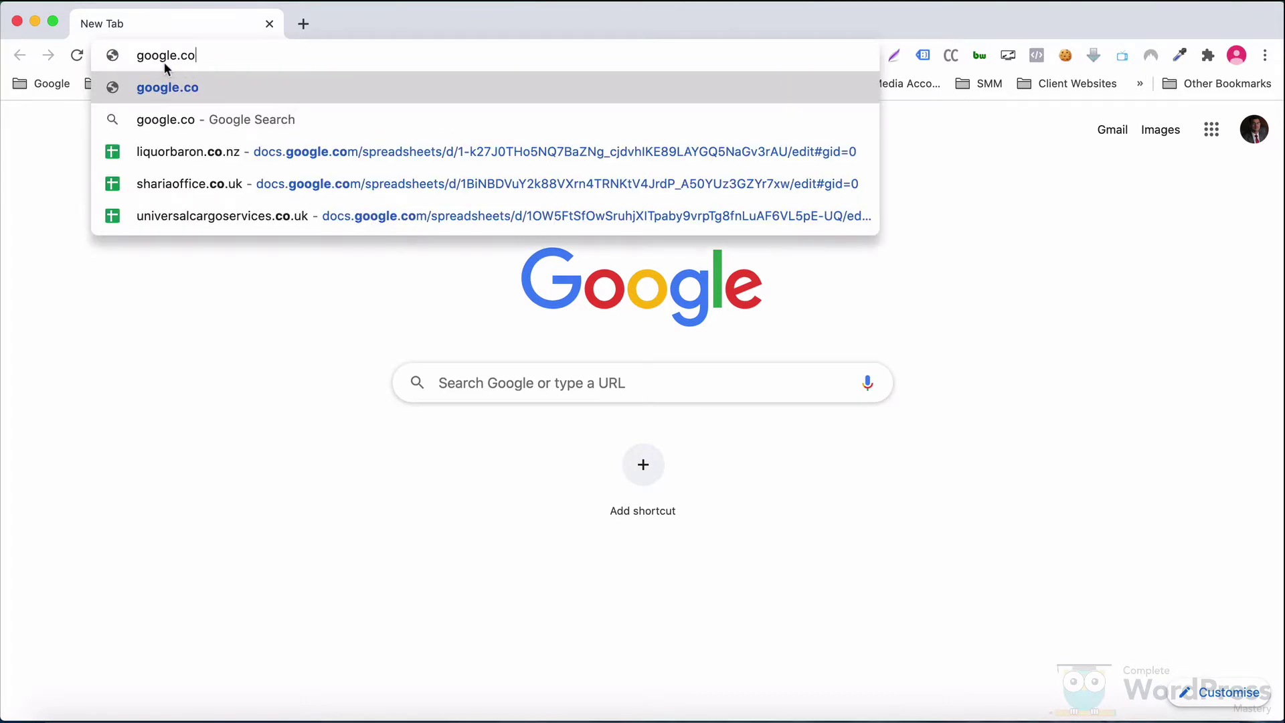
text(m)
key(Return)
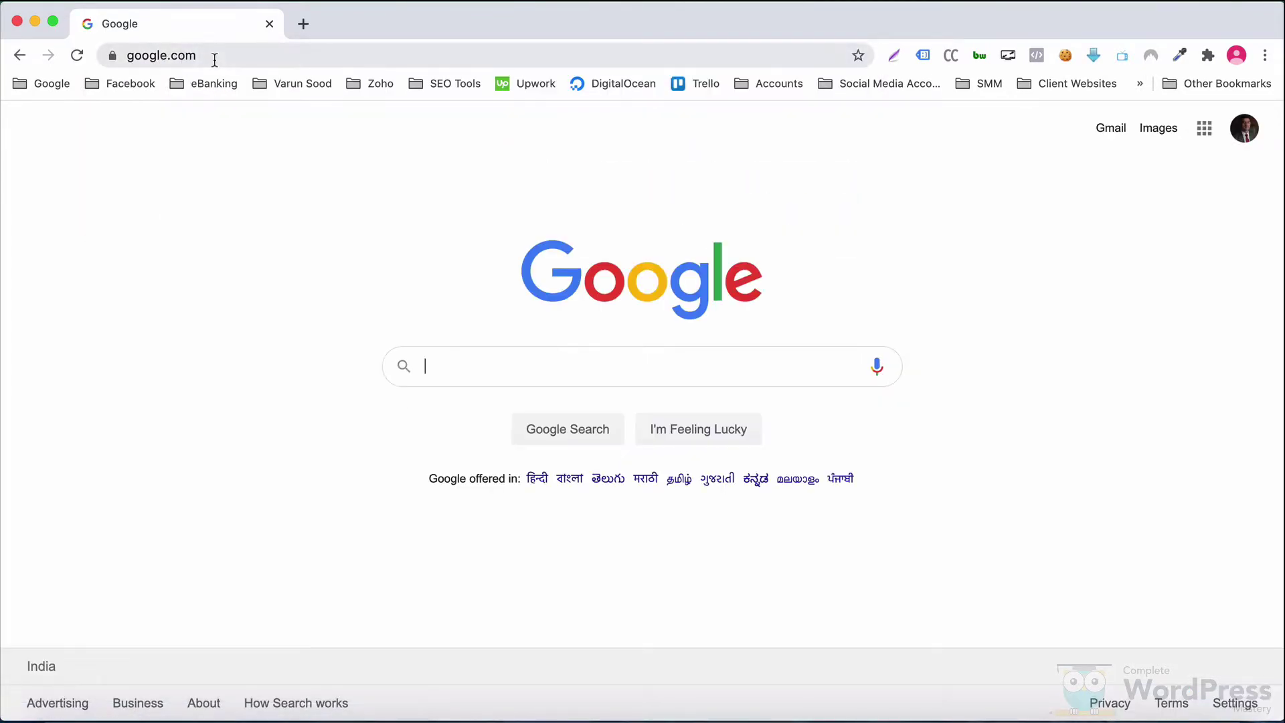
click(169, 55)
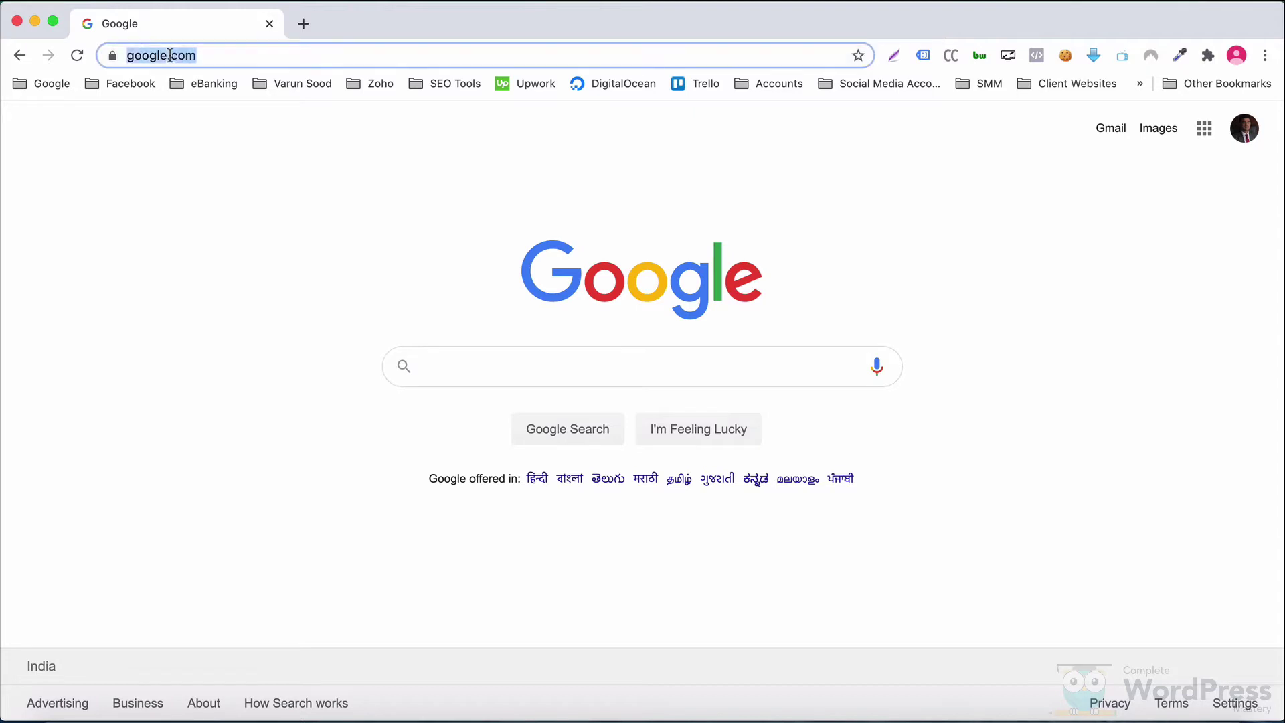
double_click(170, 56)
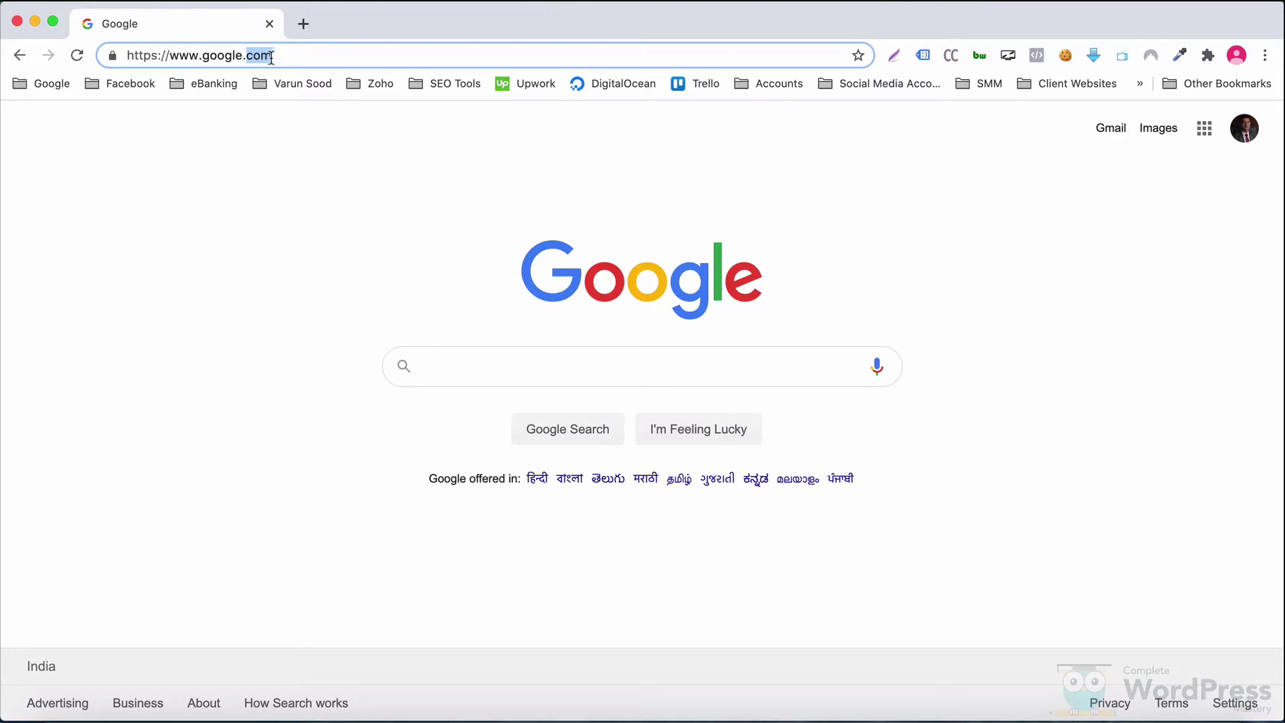
drag(287, 56, 127, 55)
click(149, 57)
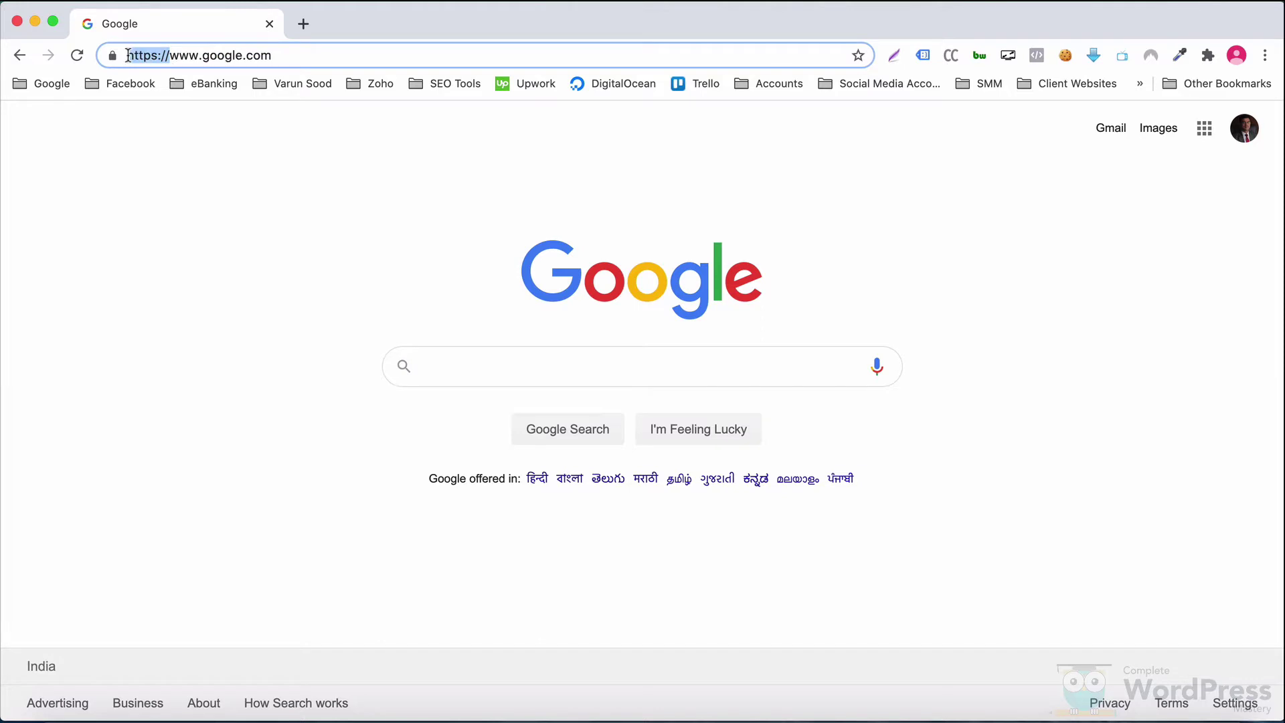
double_click(177, 56)
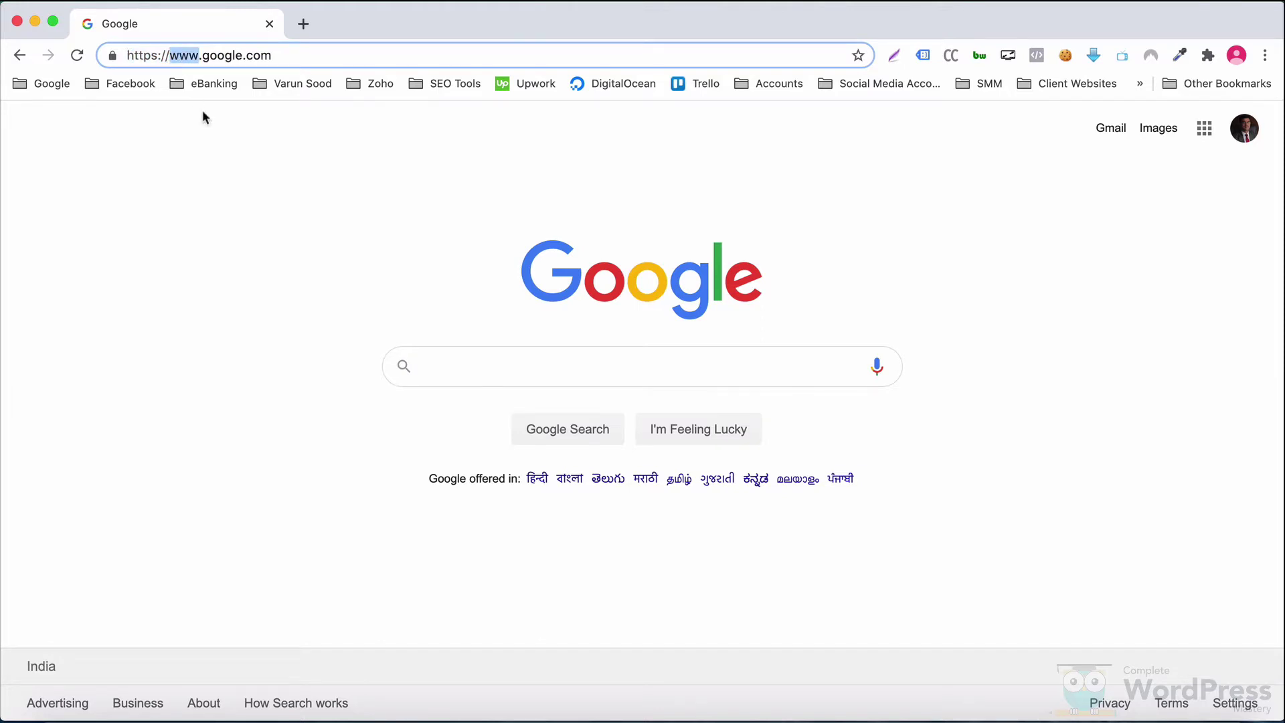
double_click(221, 56)
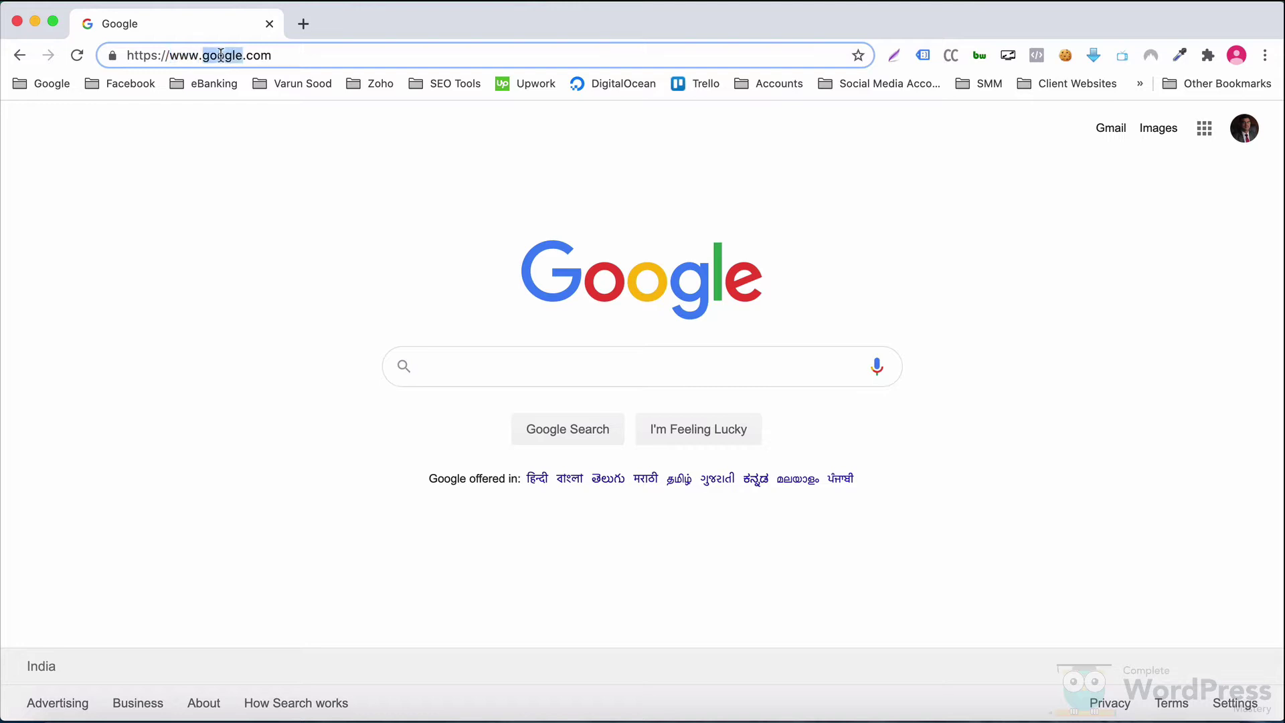
double_click(257, 55)
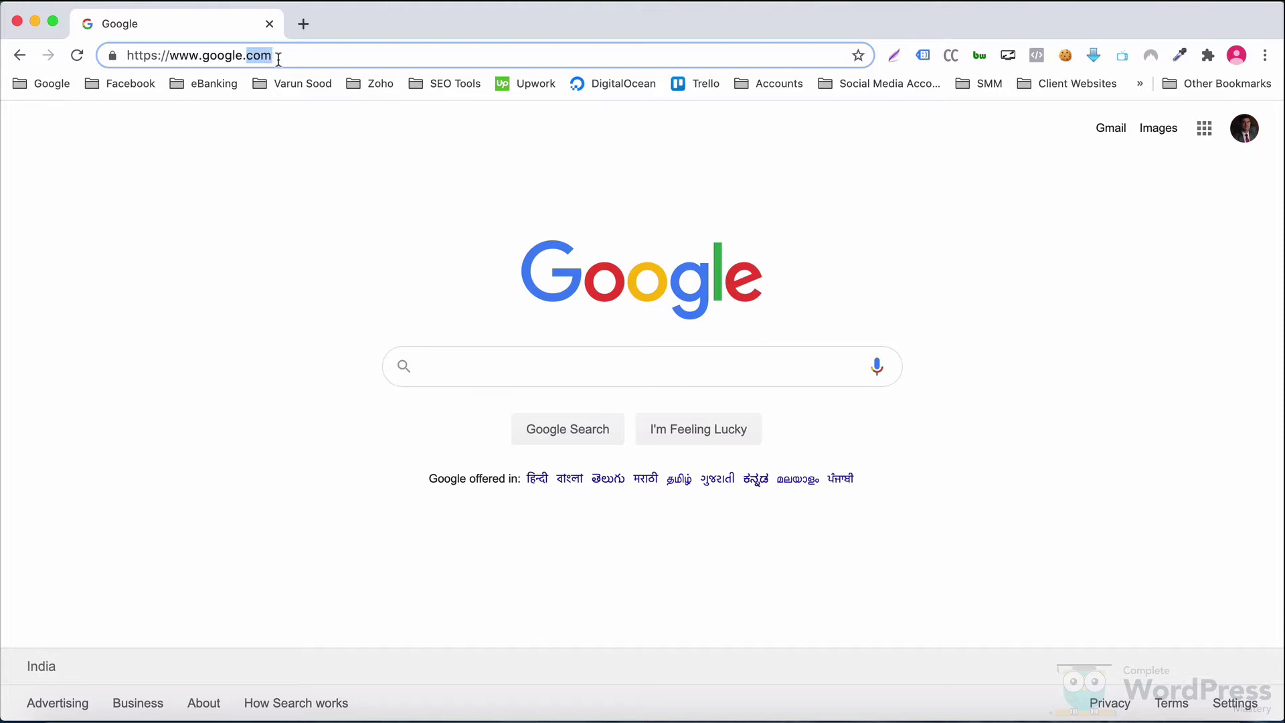
click(197, 56)
drag(197, 56, 127, 56)
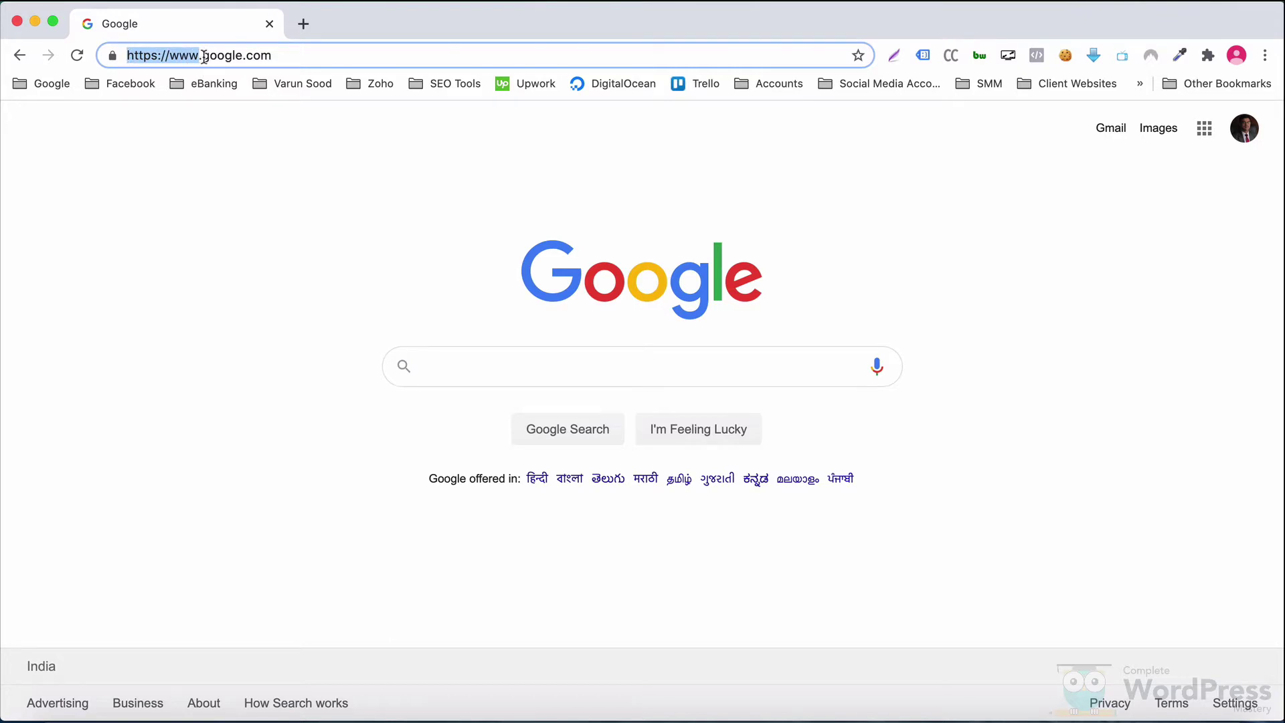
double_click(235, 60)
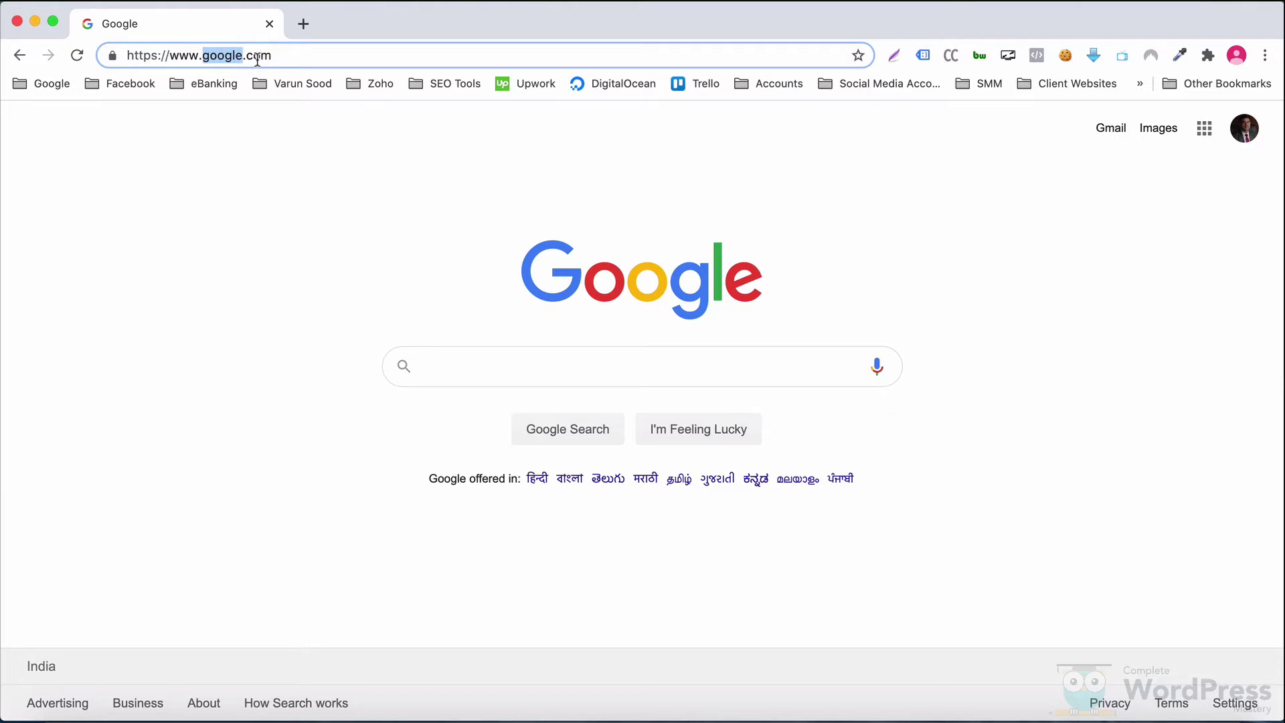
triple_click(257, 59)
click(281, 58)
double_click(212, 56)
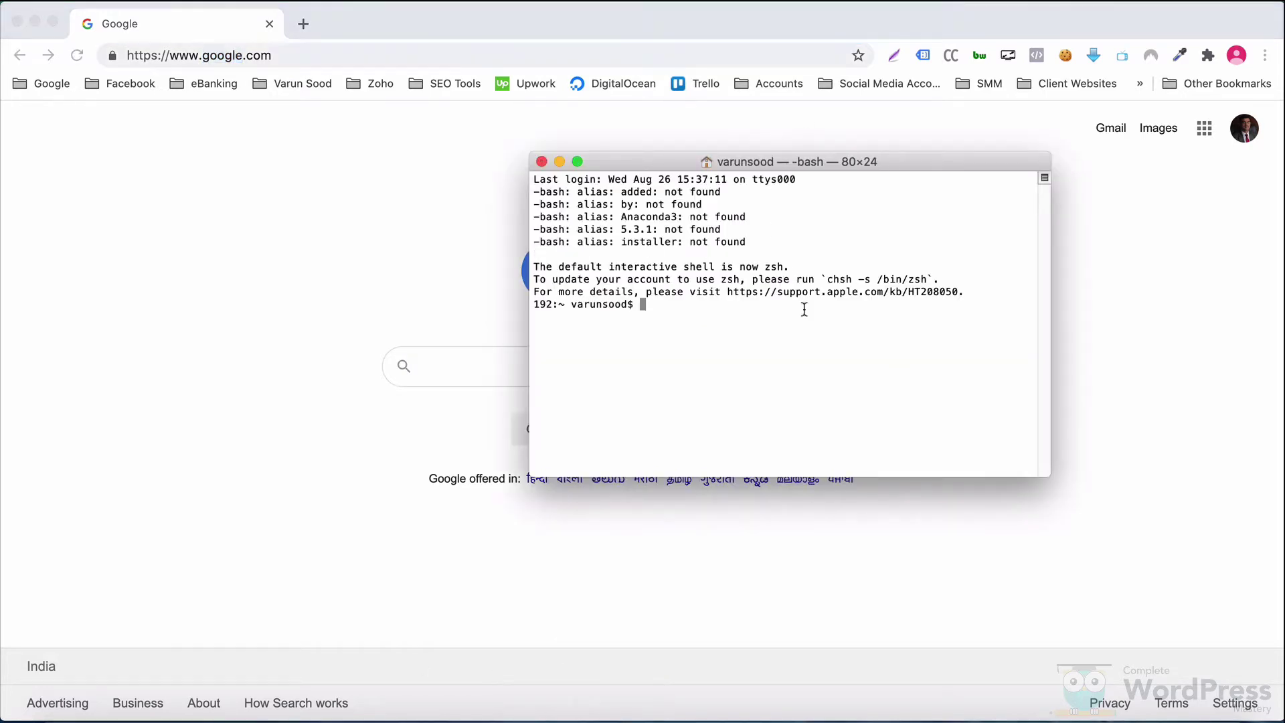
- In Terminal, ping google.com and stop the ping after a couple of replies
text(ping google.com)
key(Return)
key(ctrl+c)
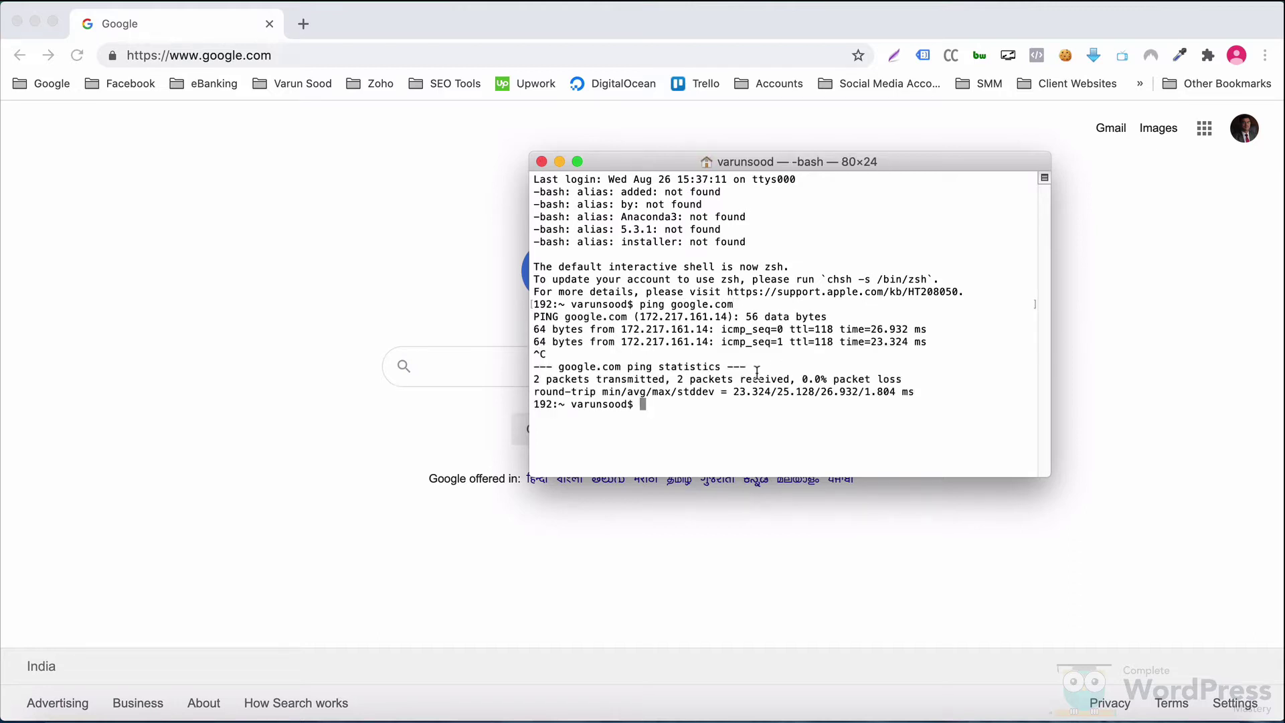
- Copy google.com's IP address from the ping output, open it in a new Chrome tab, and close the original Google tab
drag(640, 318, 728, 318)
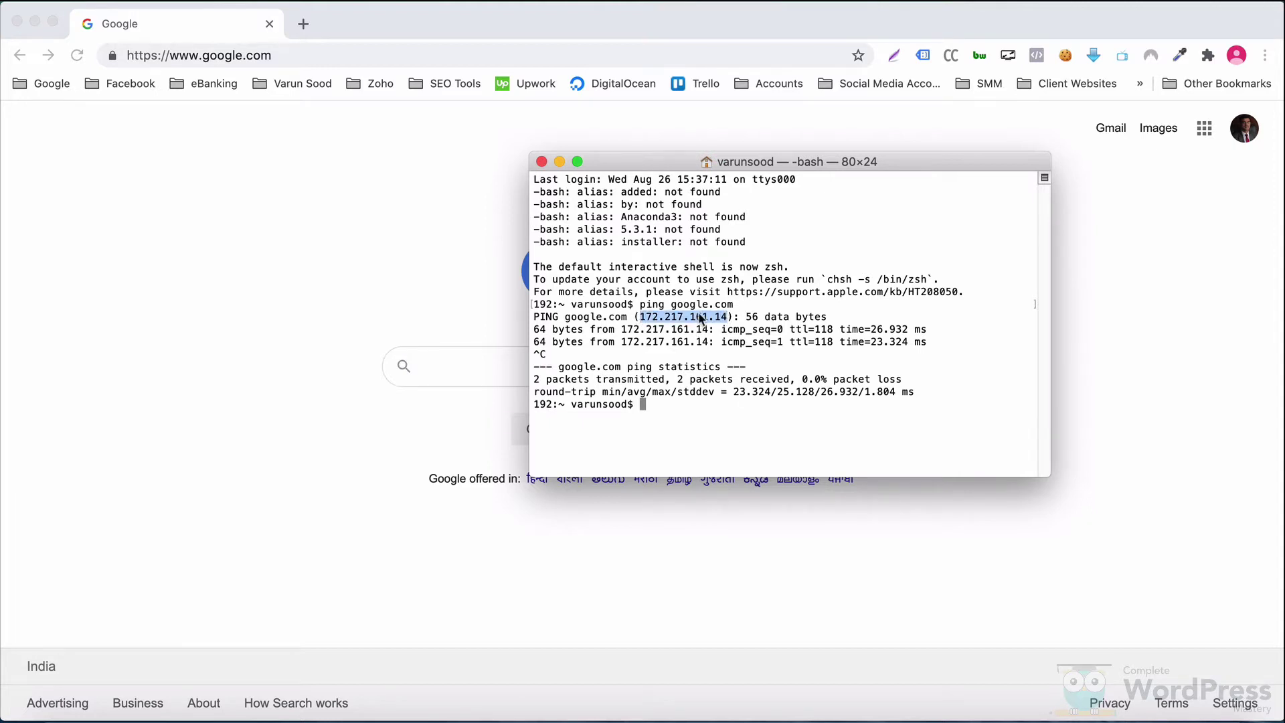
right_click(699, 313)
click(733, 409)
click(303, 23)
right_click(337, 55)
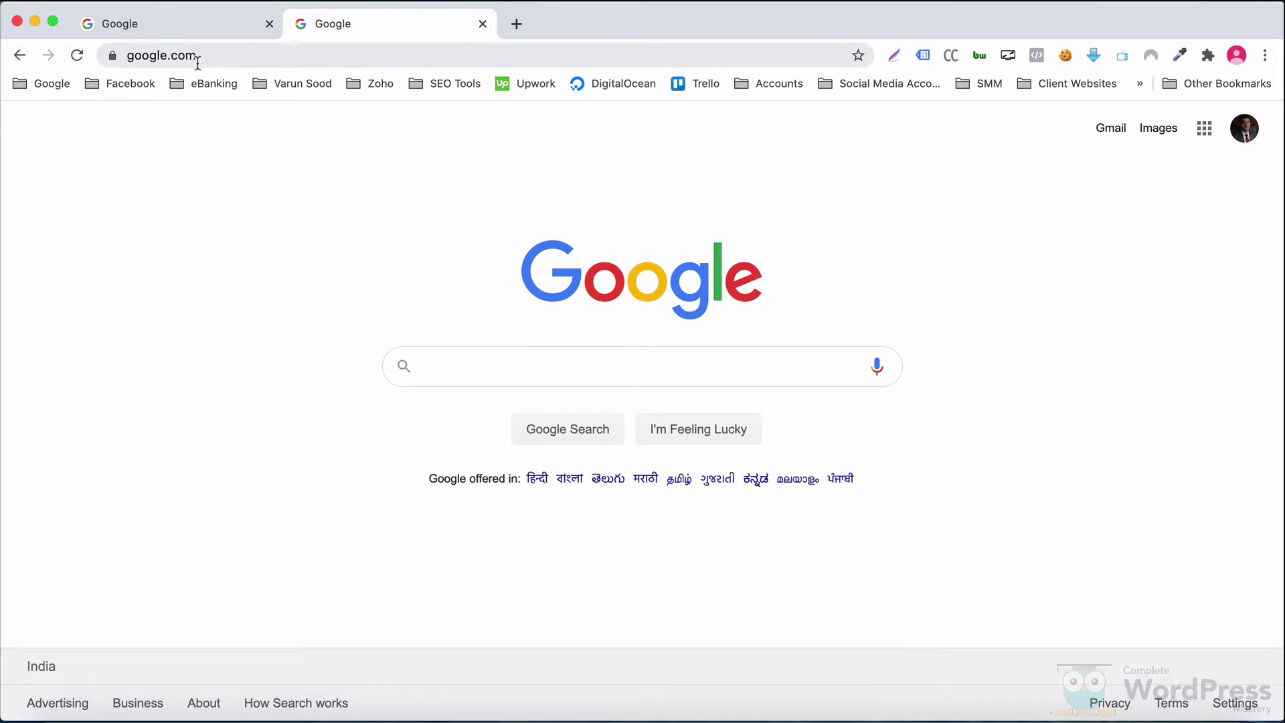
click(269, 28)
- Switch back to Terminal, ping facebook.com and stop the ping after a couple of replies
click(538, 713)
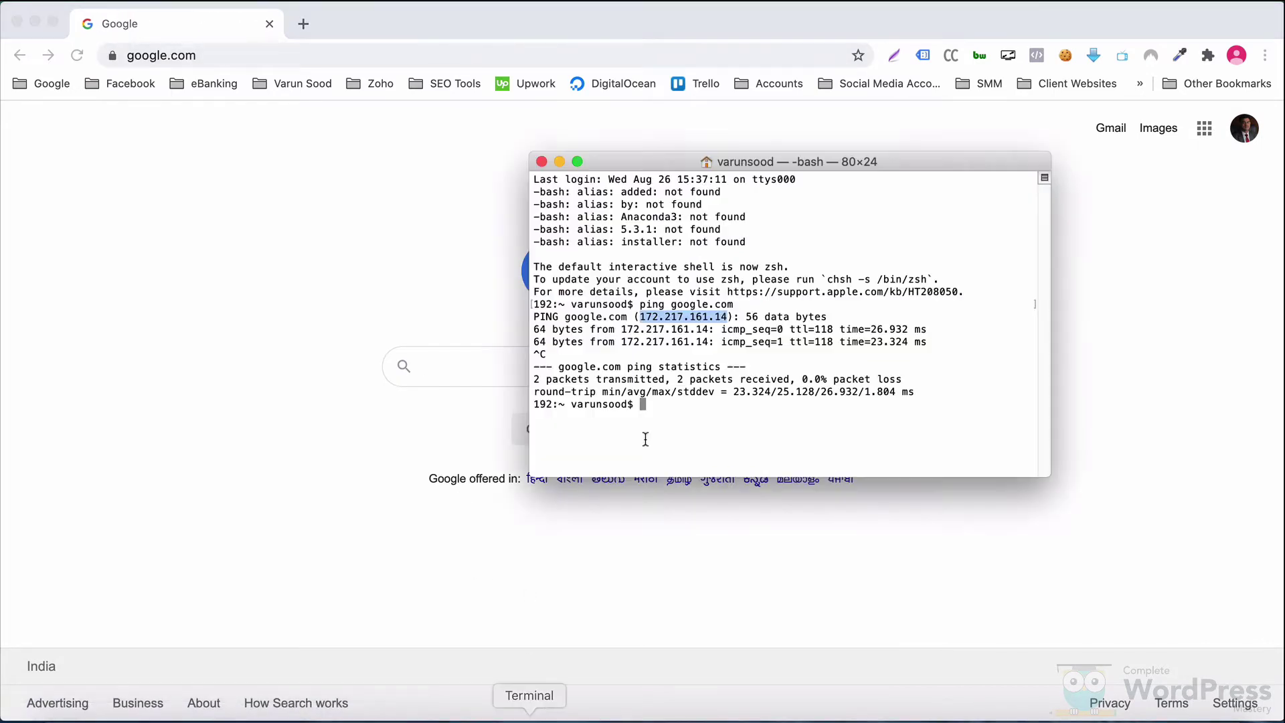
text(ping )
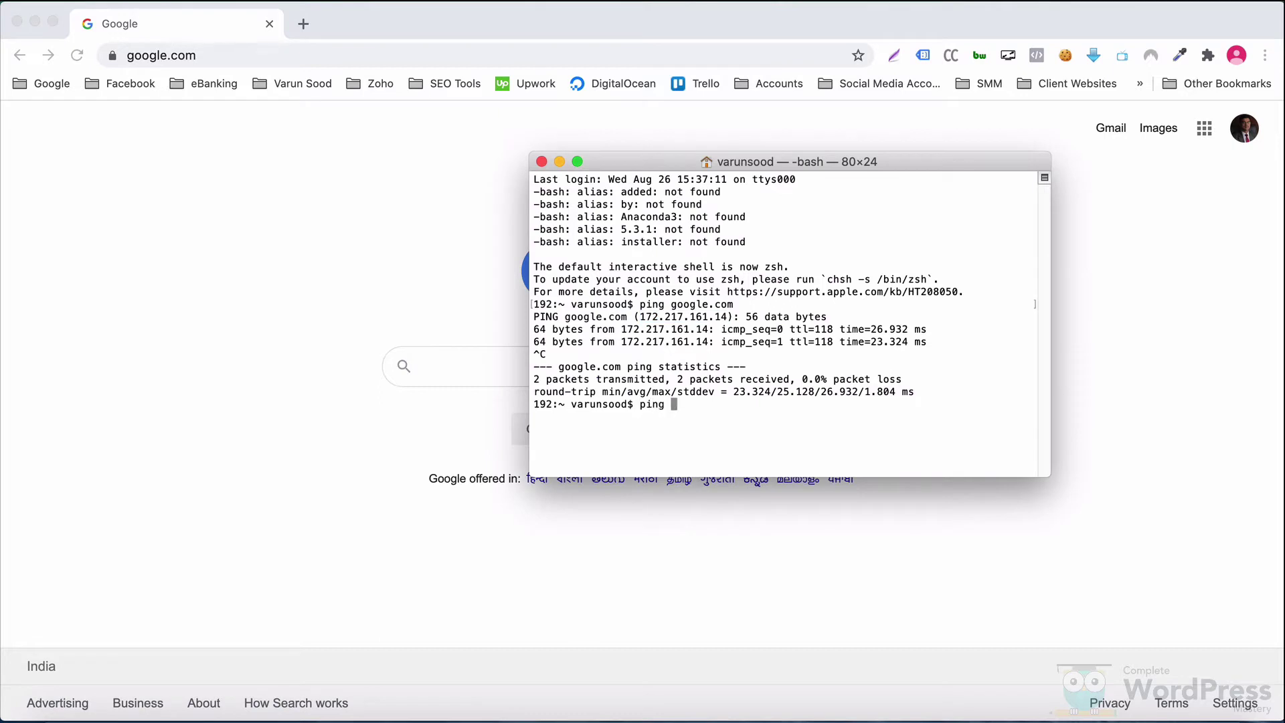
text(facebook.com)
key(Return)
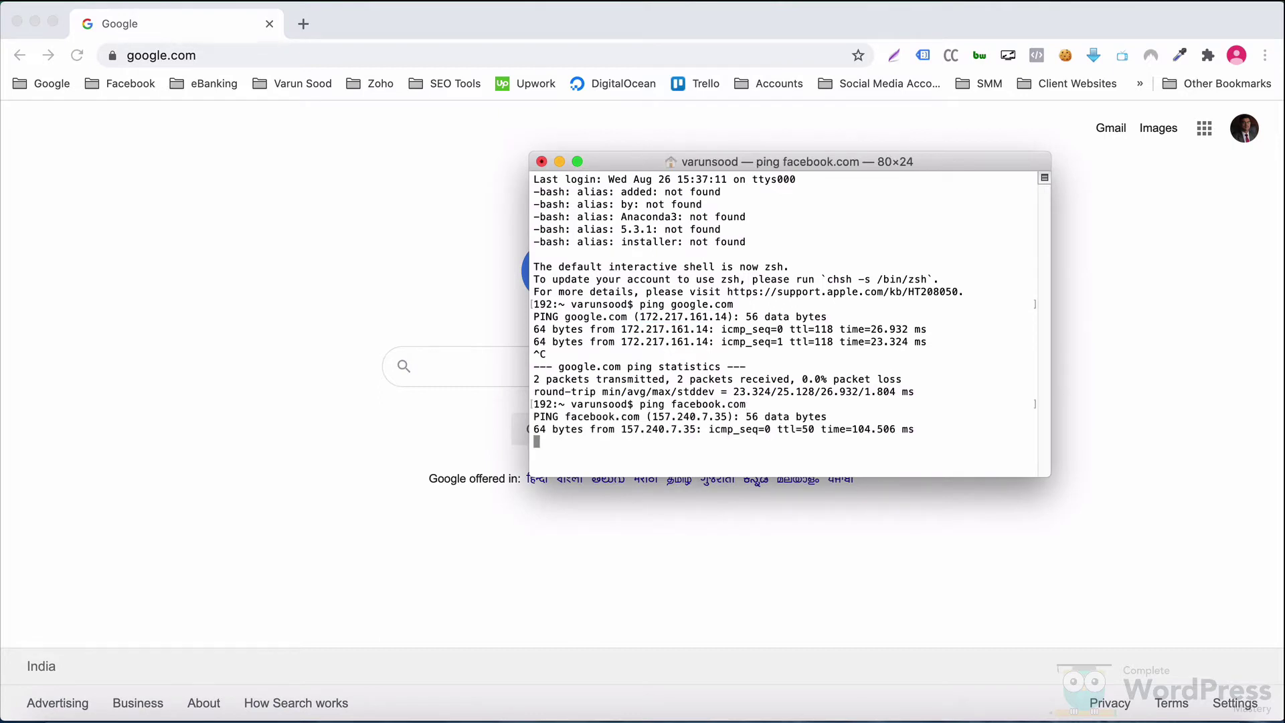
key(ctrl+c)
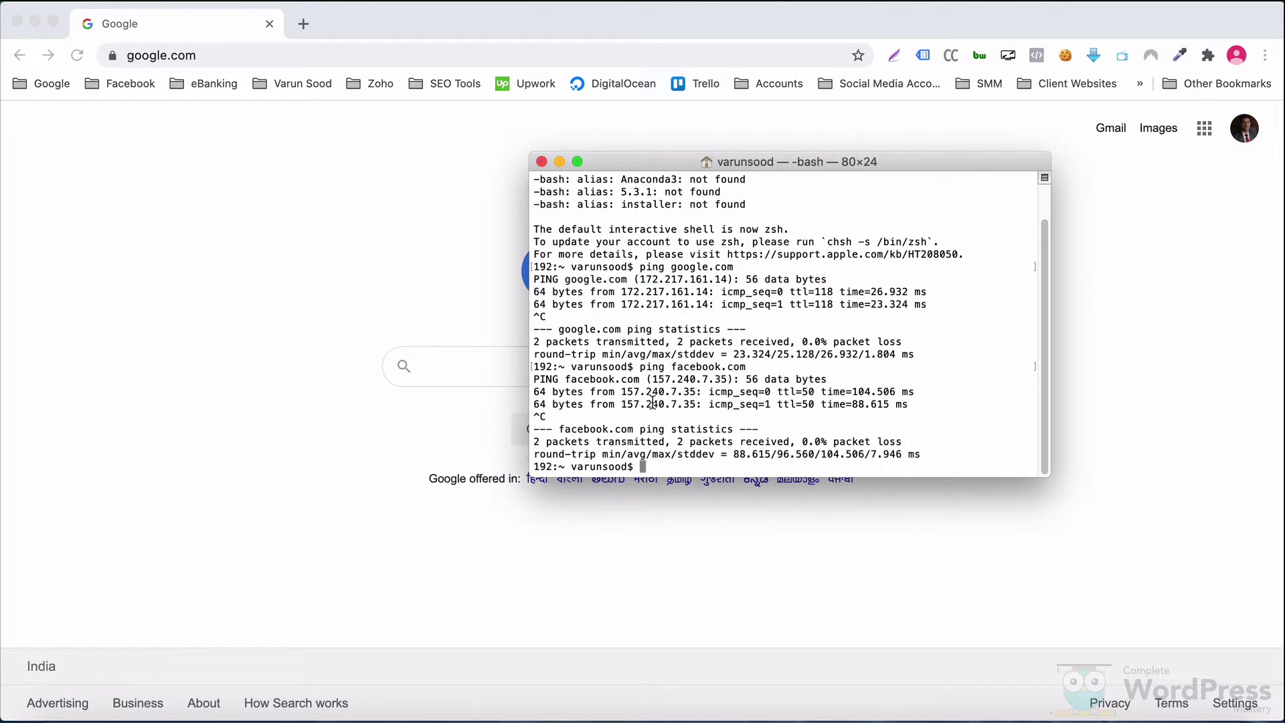
- Copy facebook.com's IP address from the ping output and open it in a new Chrome tab
drag(653, 379, 727, 379)
right_click(727, 378)
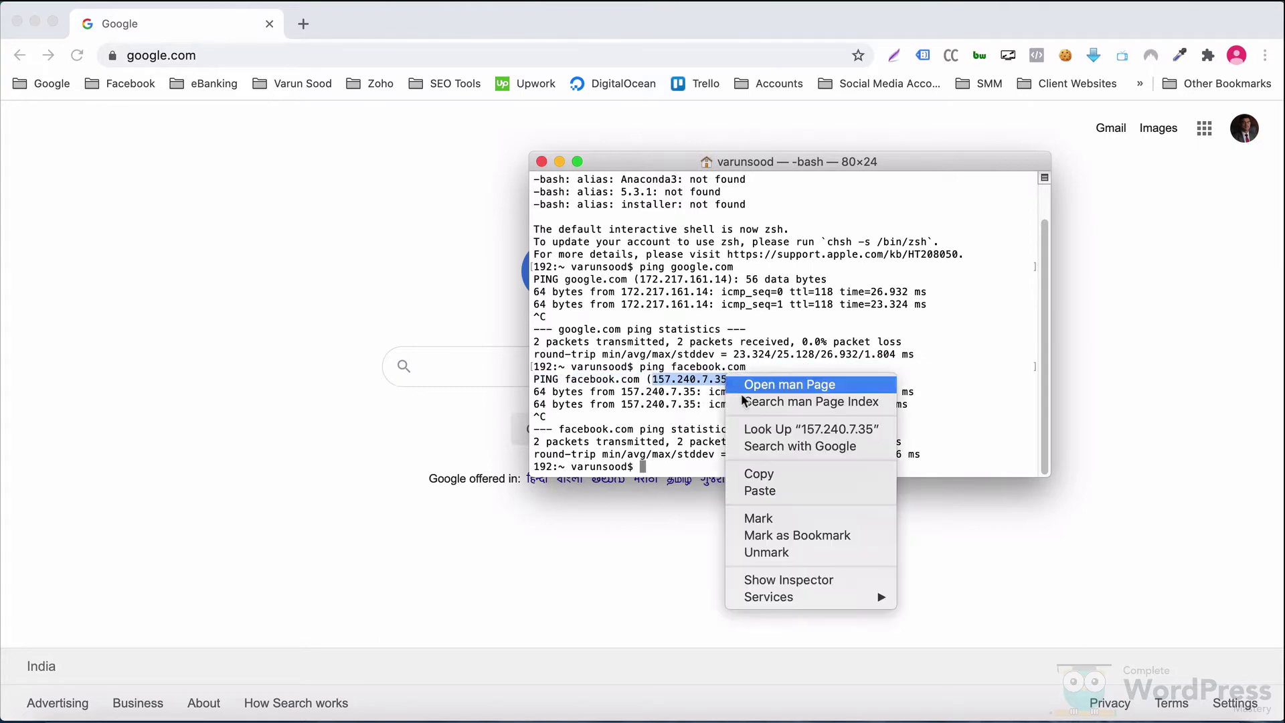
click(759, 473)
click(303, 25)
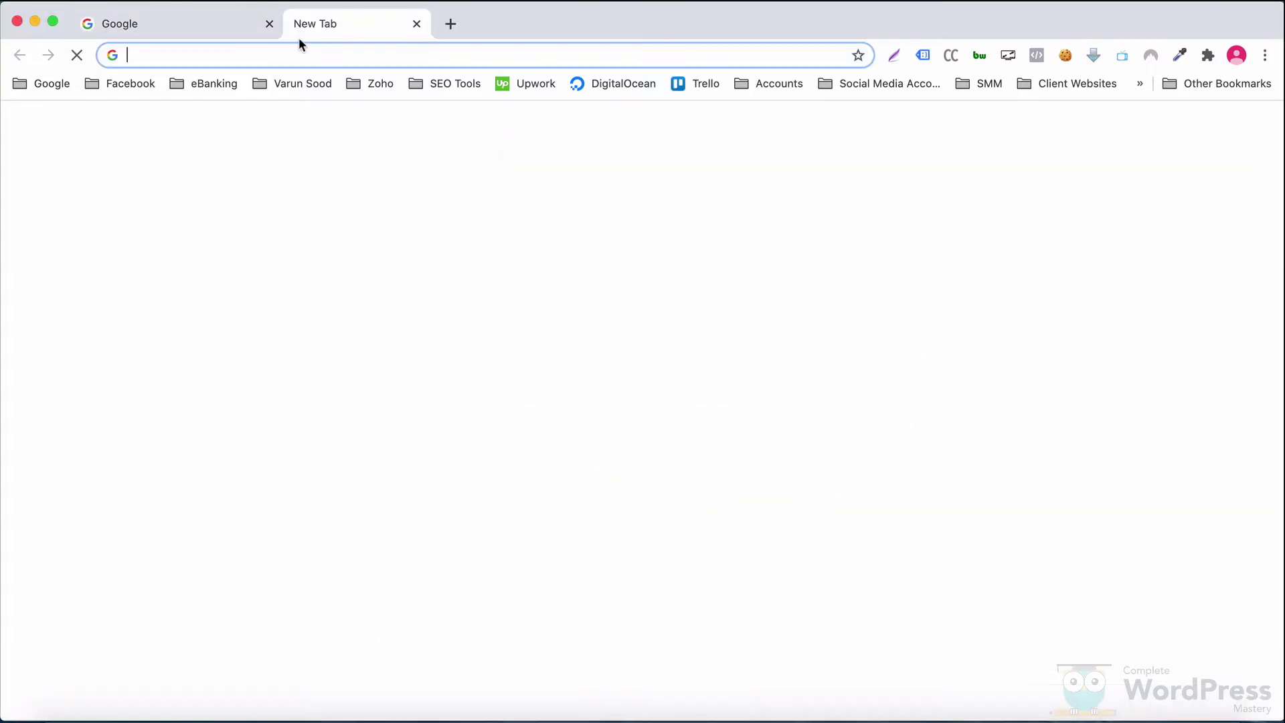
right_click(299, 46)
click(348, 168)
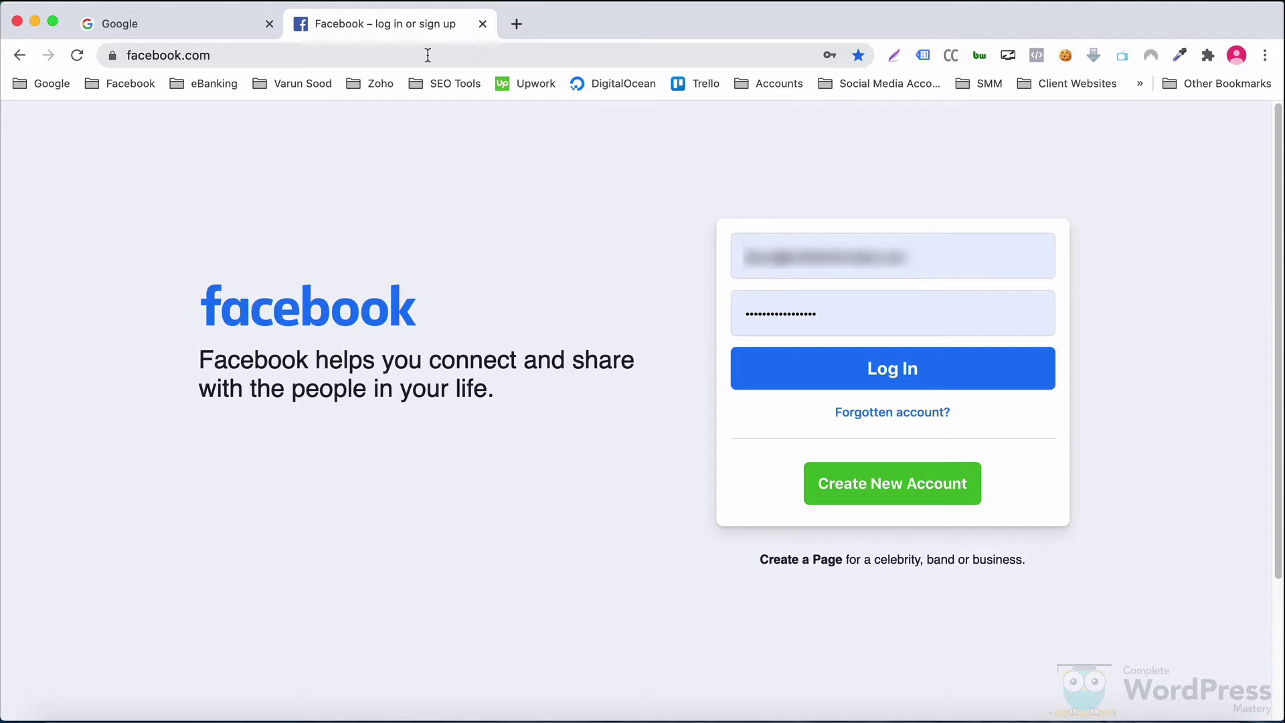
- Open namecheap.com in a new tab and close the Facebook and Google tabs
click(378, 56)
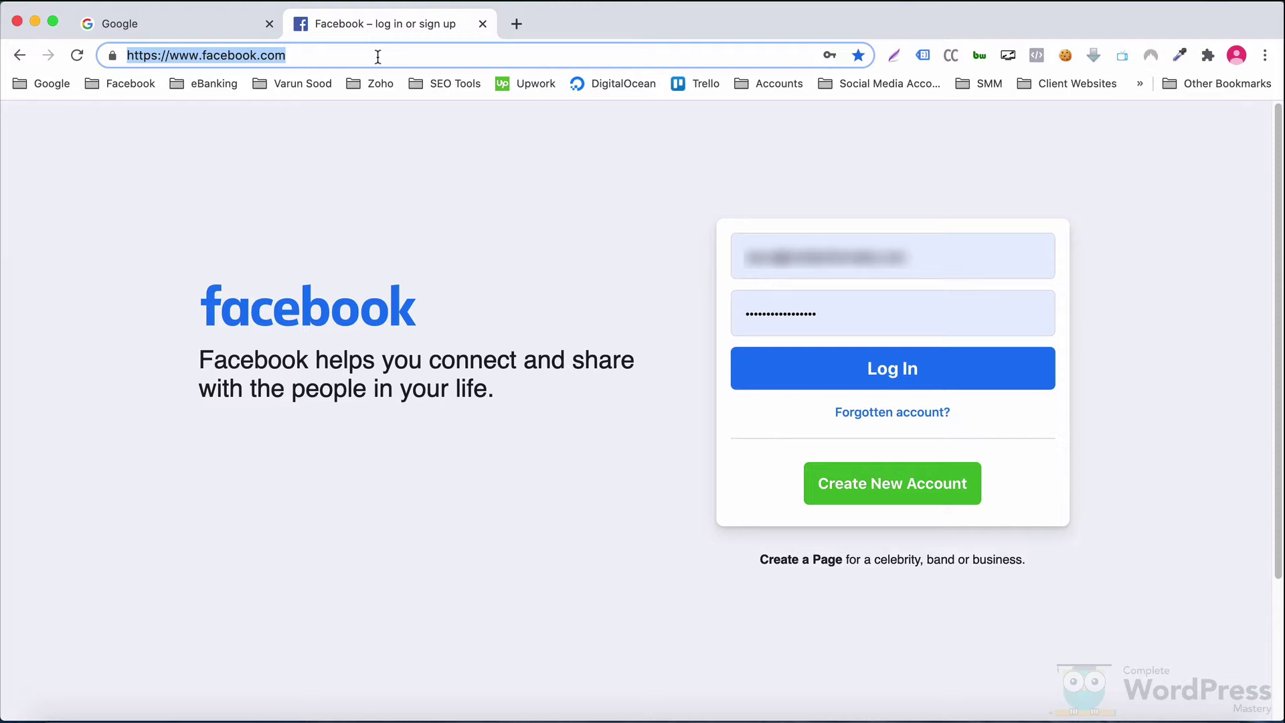
click(520, 27)
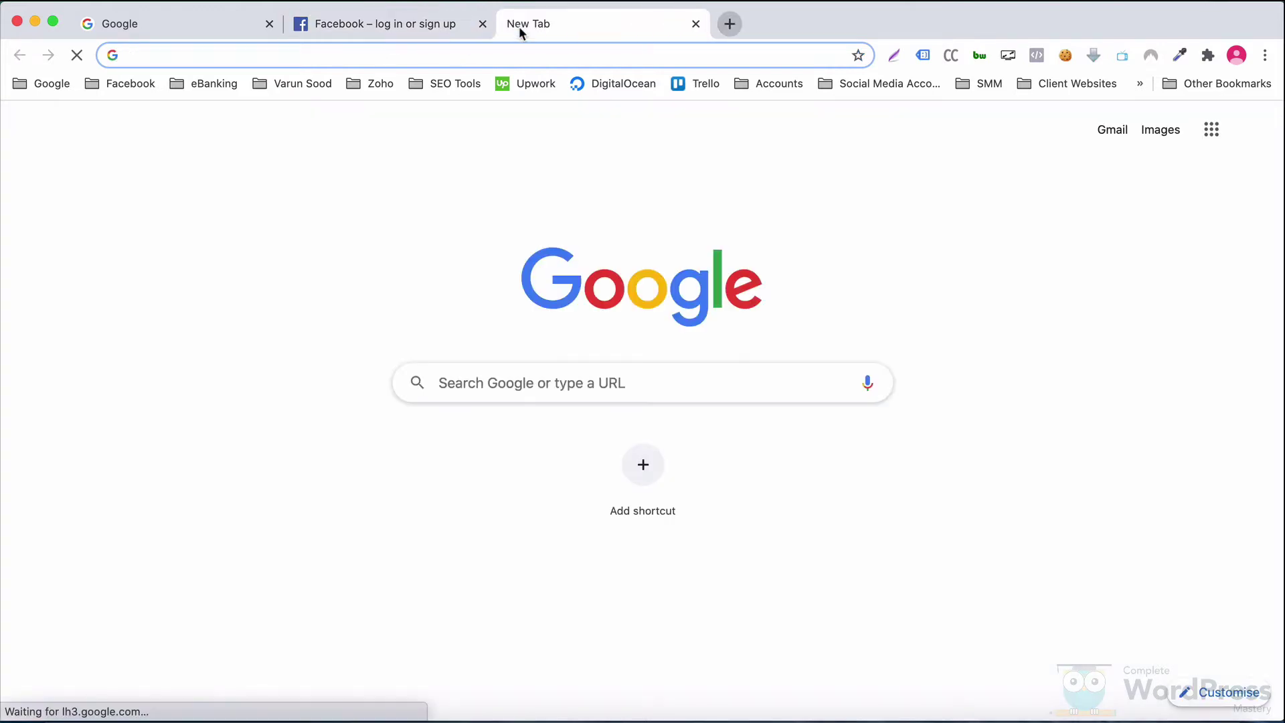
text(namechea)
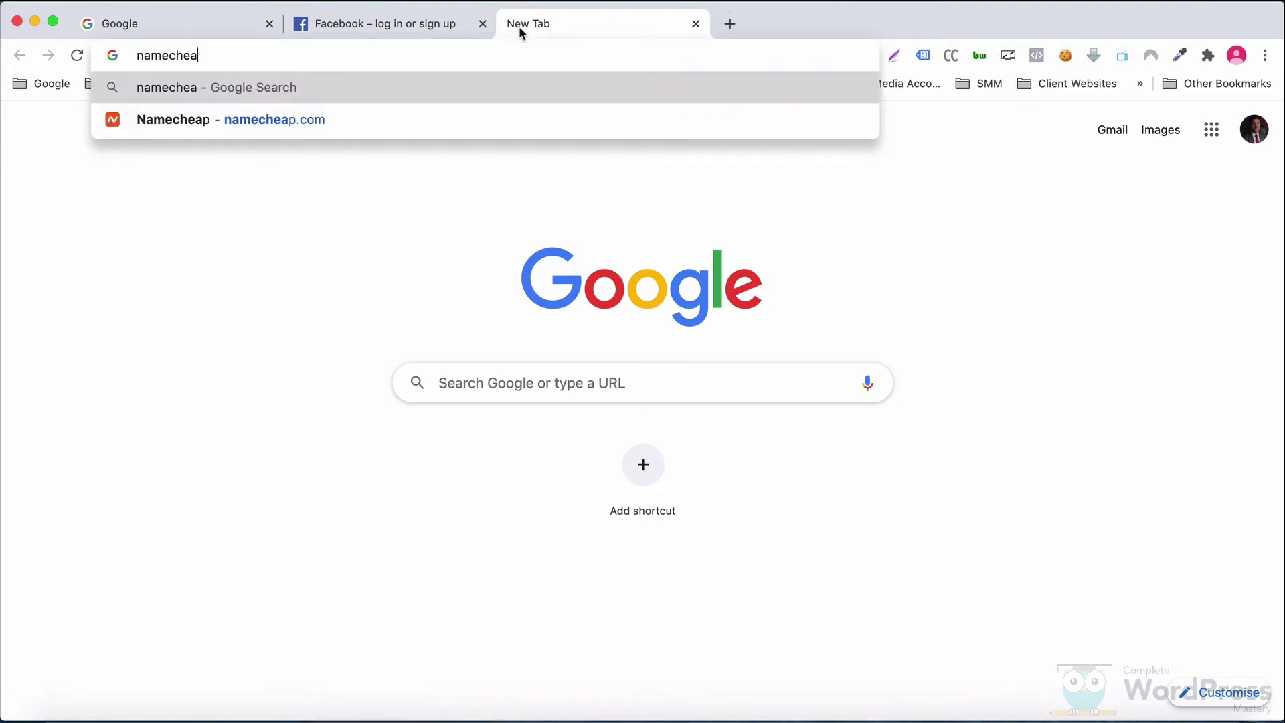
text(p.com)
key(Return)
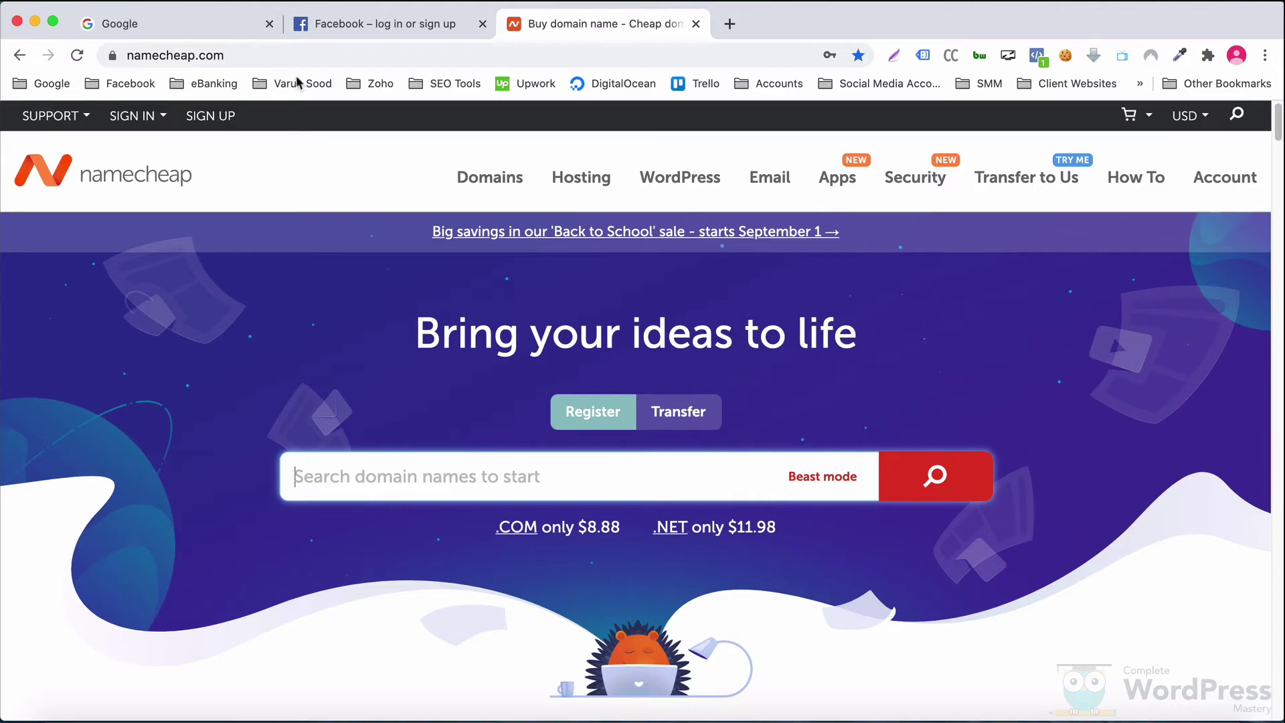
click(482, 23)
click(269, 23)
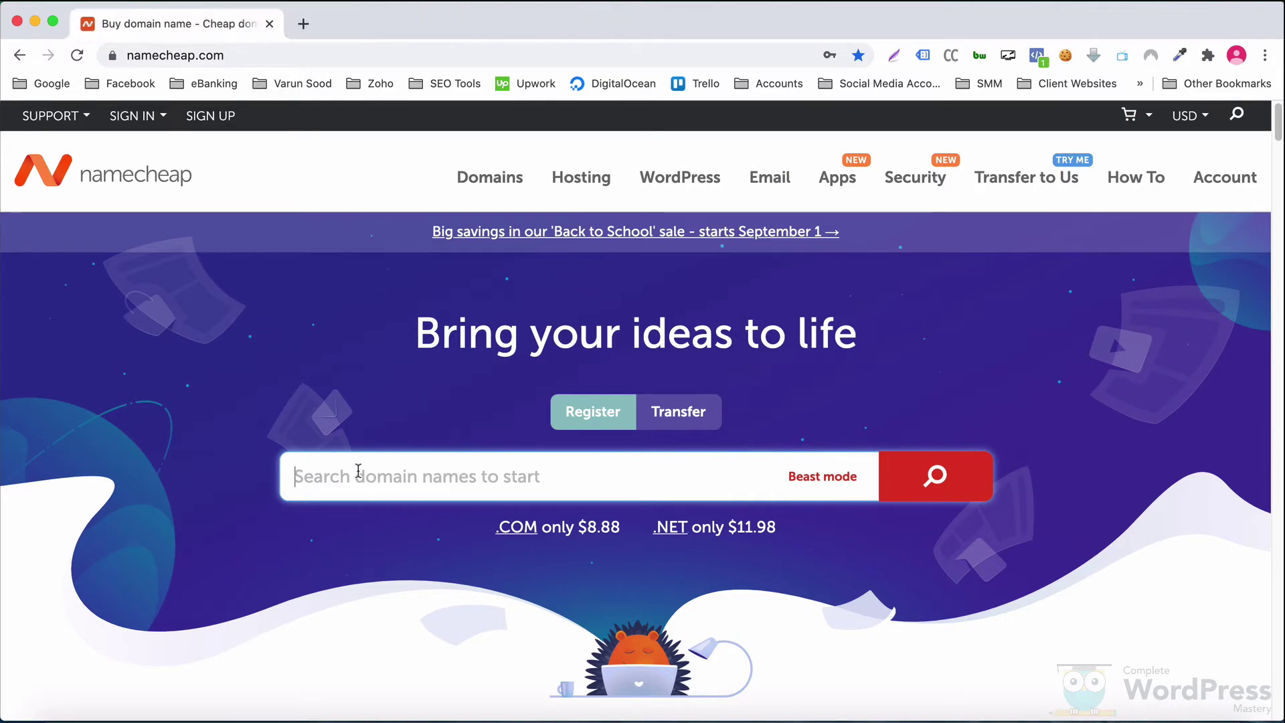
- Search Namecheap for the domain google.com and check its registration details
text(google.com)
key(Return)
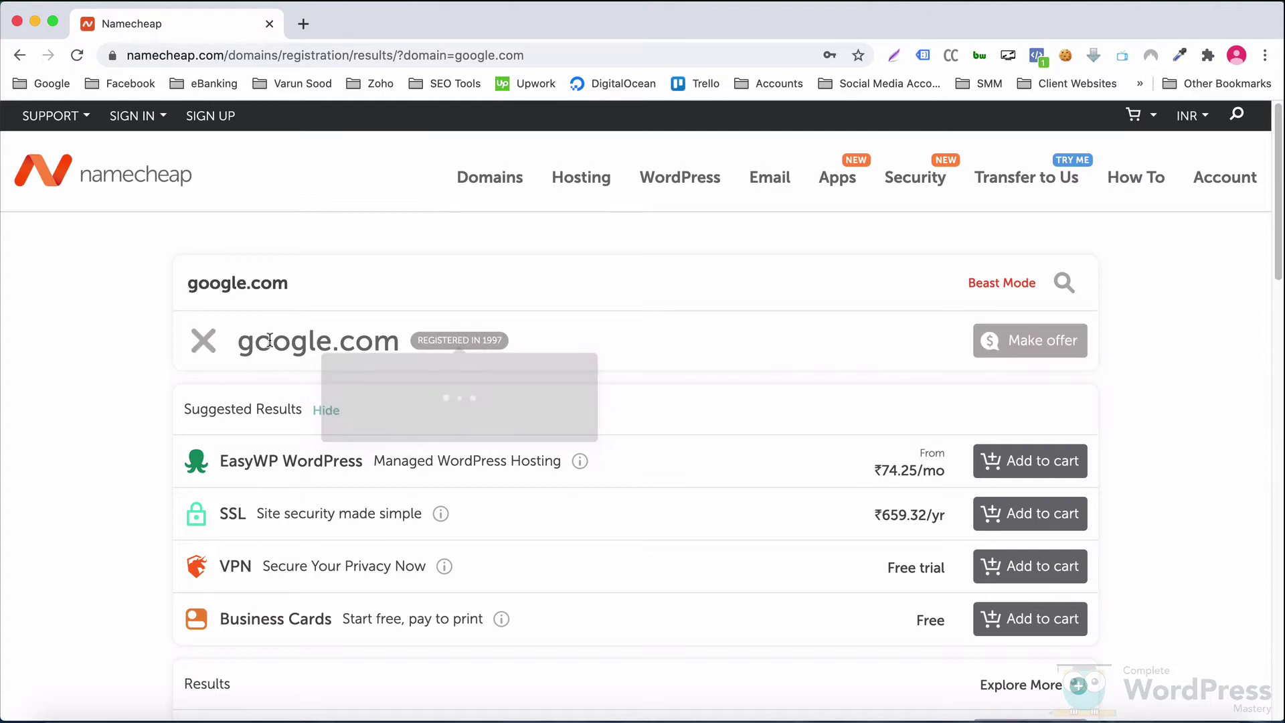
mouse_move(468, 340)
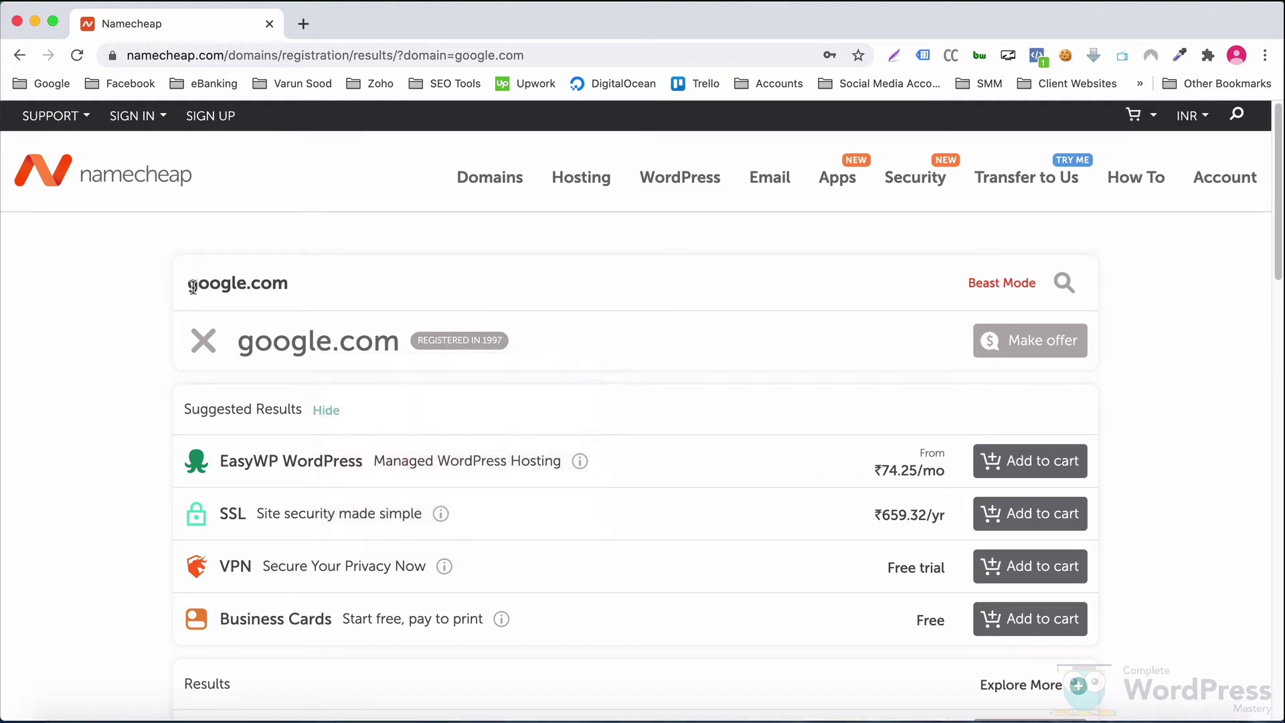
- Change the domain search to completewpmastery.com and look through its availability and suggested extensions
double_click(235, 293)
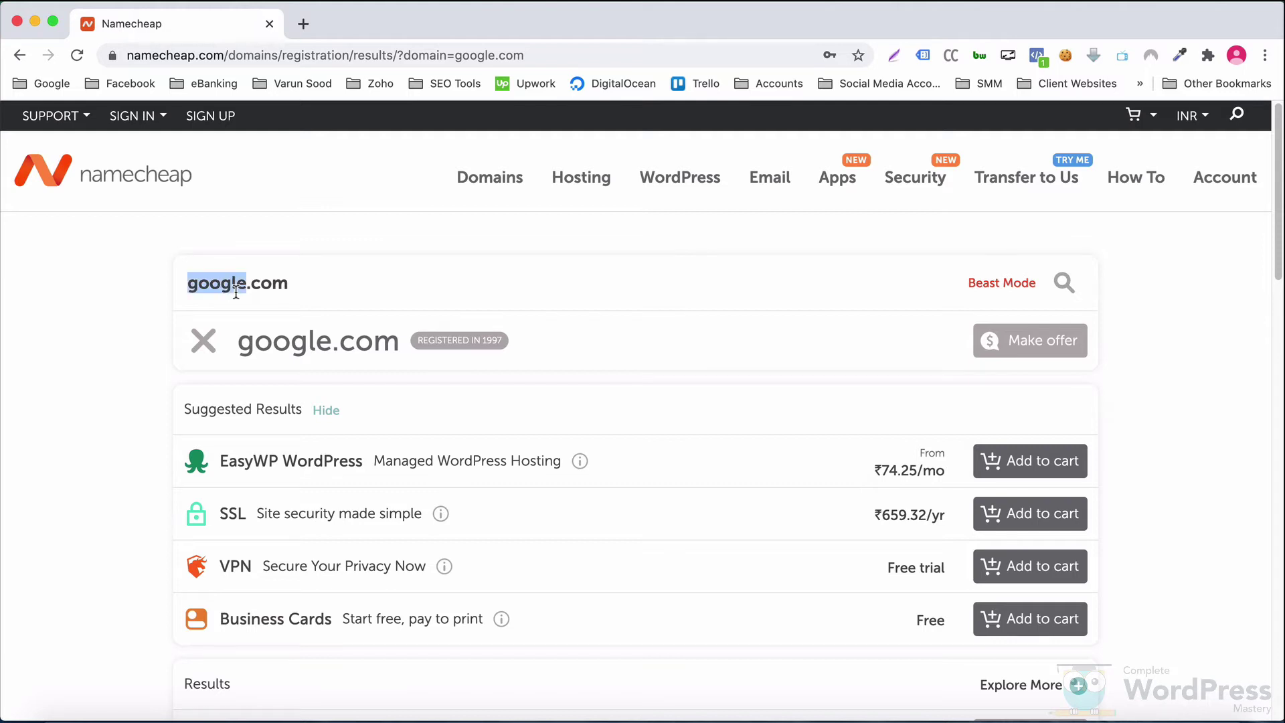
text(completewpma)
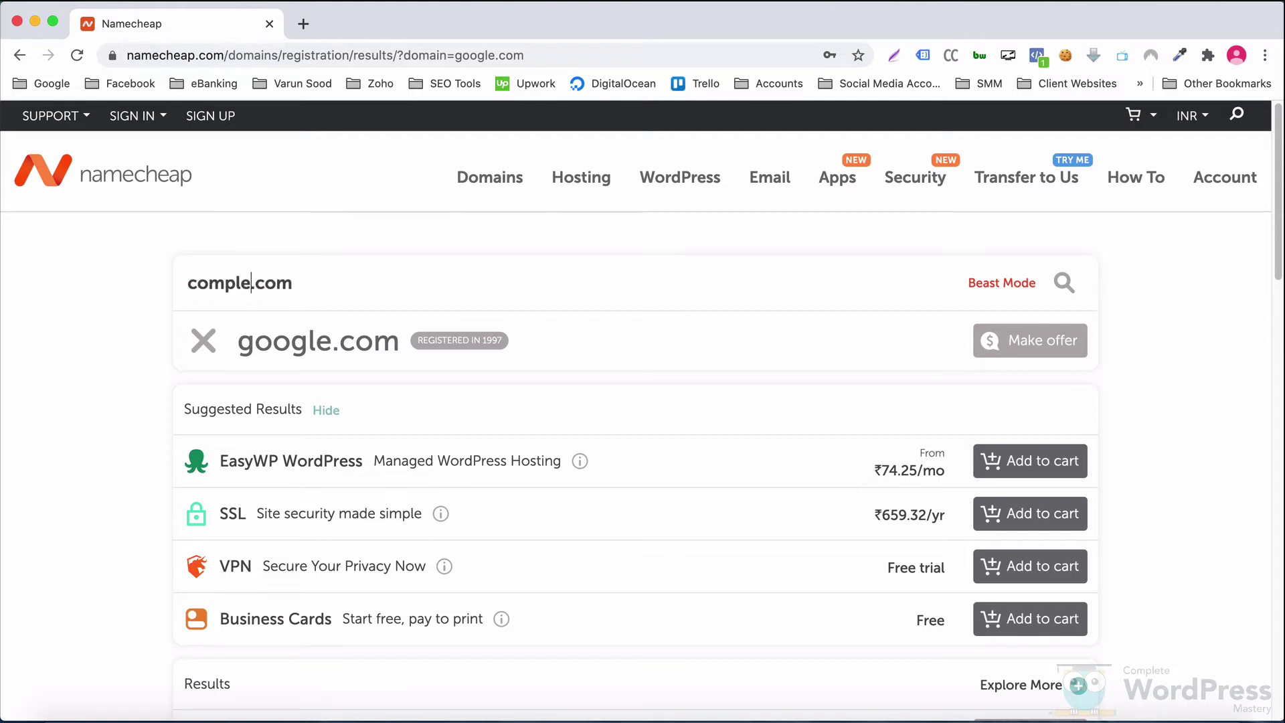
text(stery)
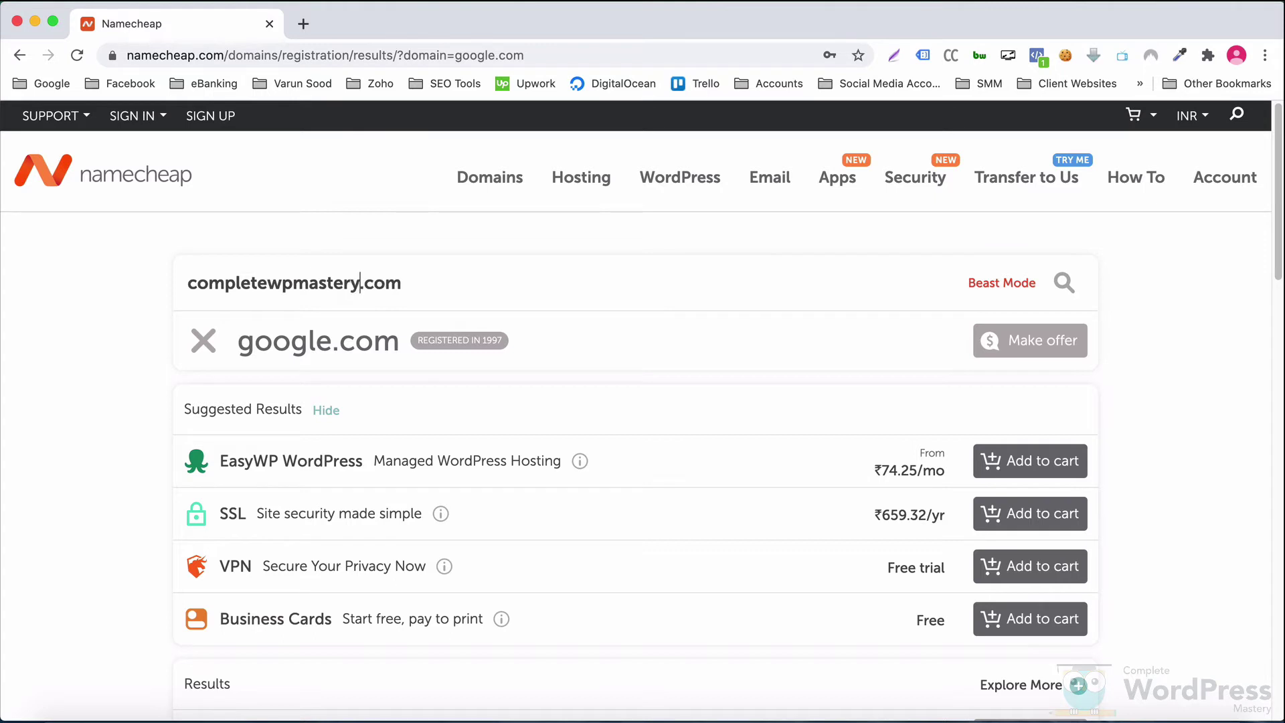
key(Return)
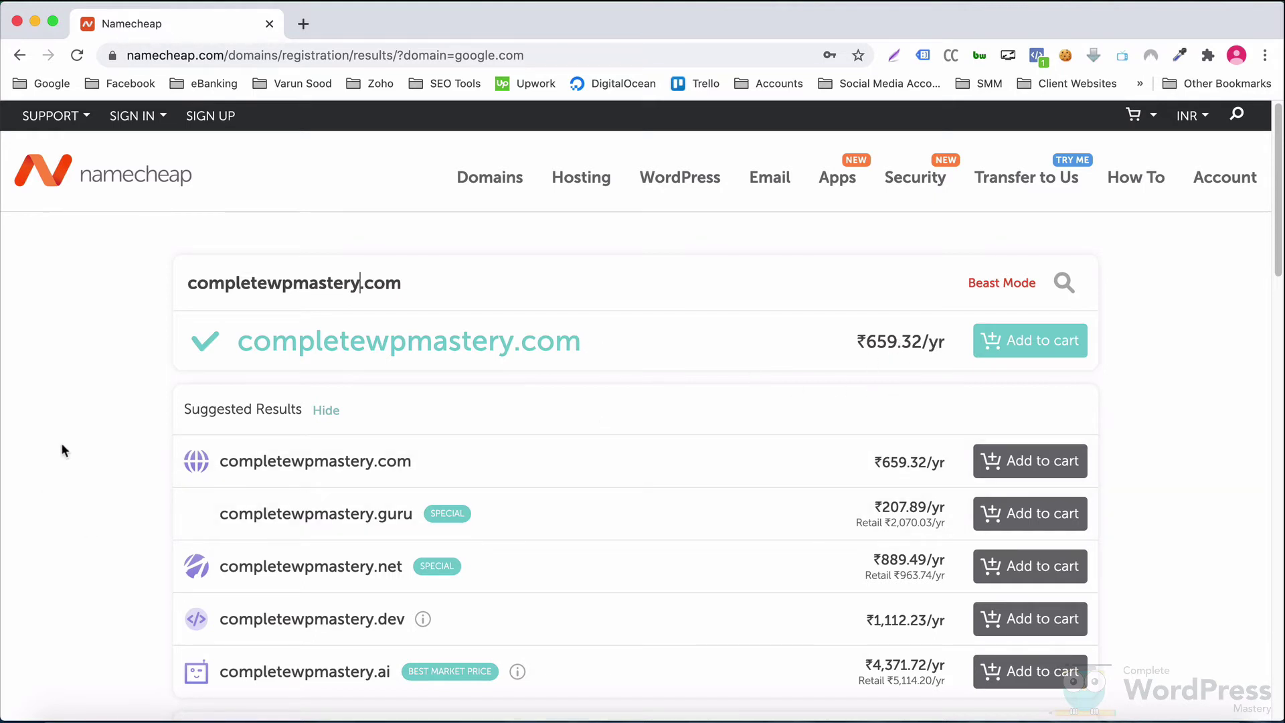
scroll(62, 443, down, 2)
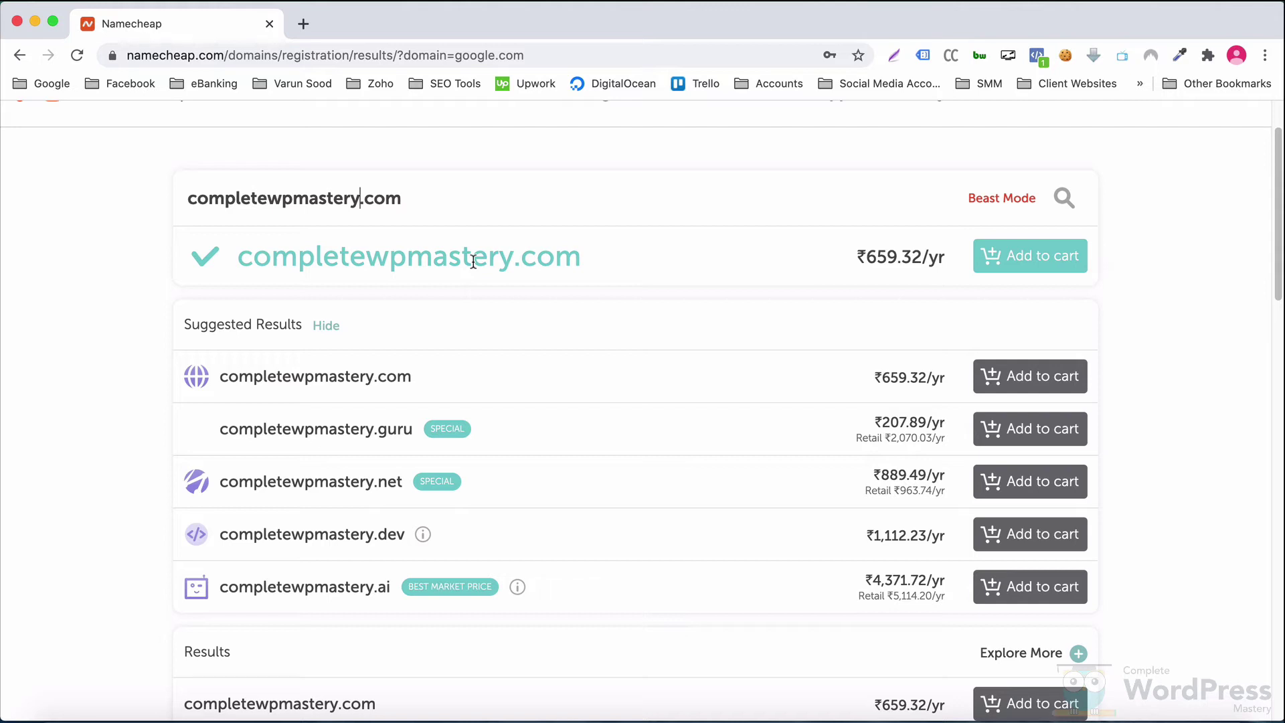
- Insert a hyphen before "mastery" in the domain search to check completewp-mastery.com
double_click(322, 255)
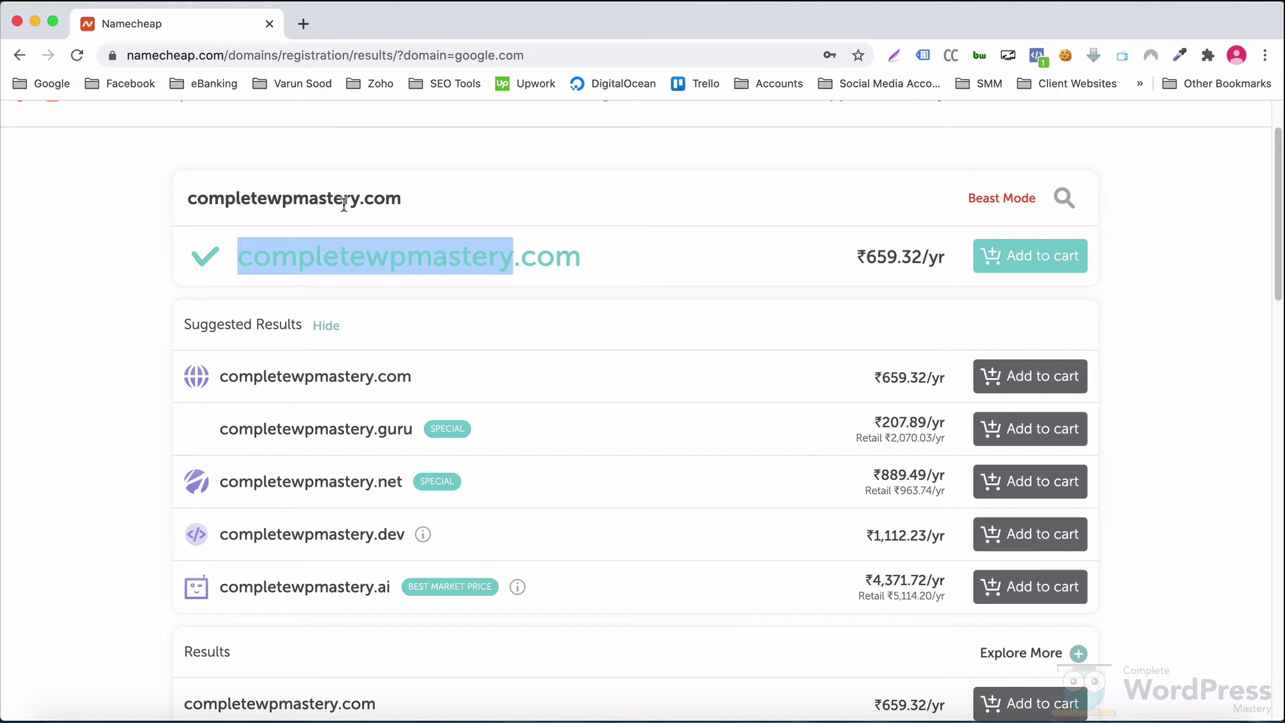
click(298, 198)
text(-)
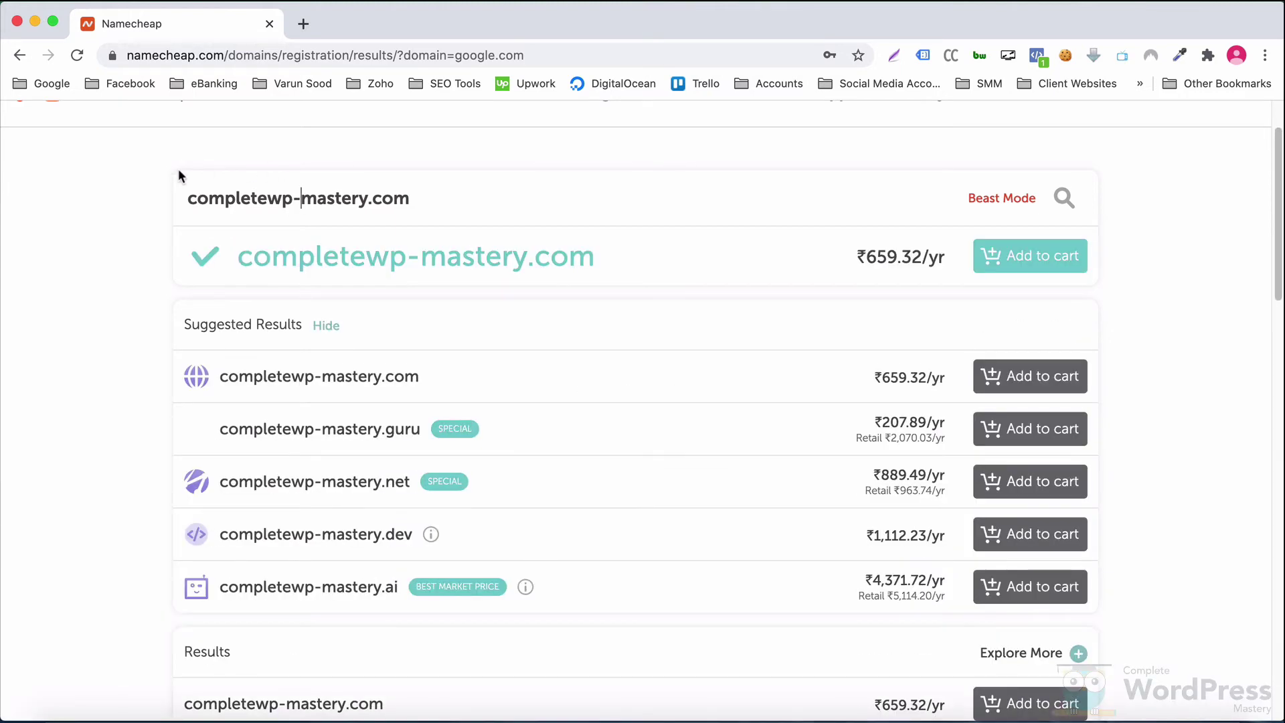
- Change the domain search back to completewpmastery.com and take that domain through the cart to checkout
key(BackSpace)
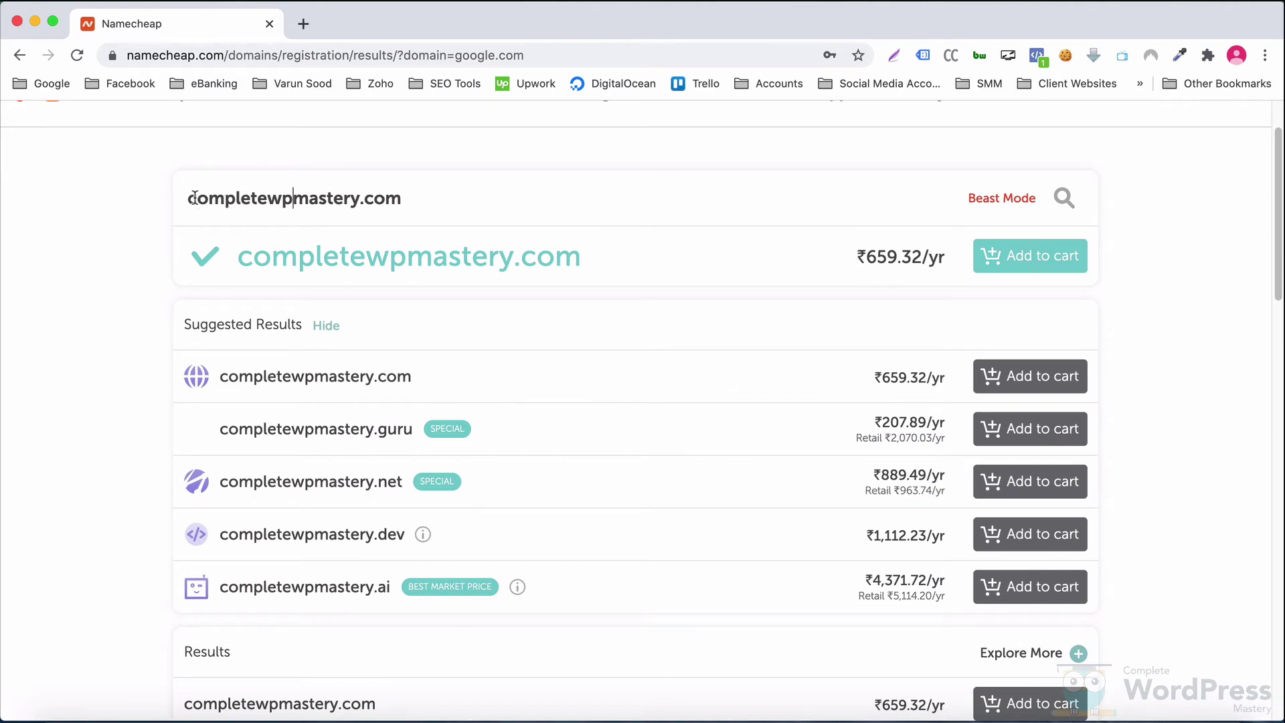
scroll(223, 235, up, 2)
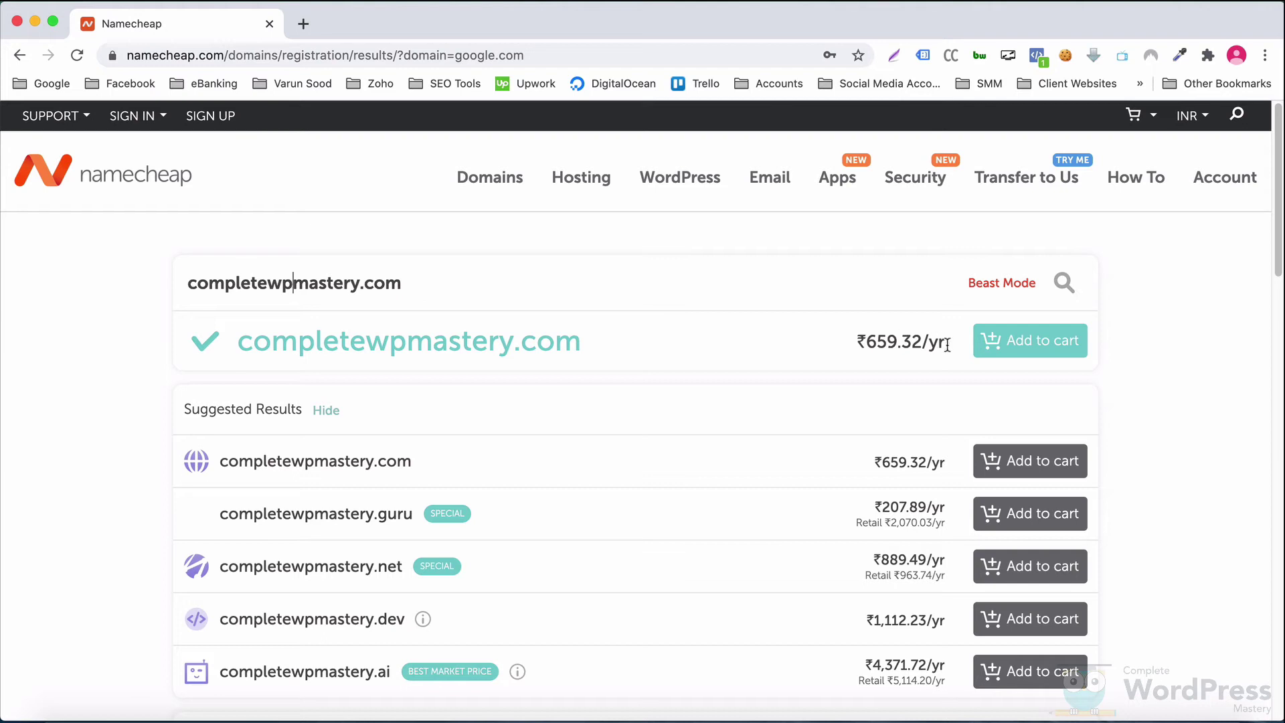
click(1011, 343)
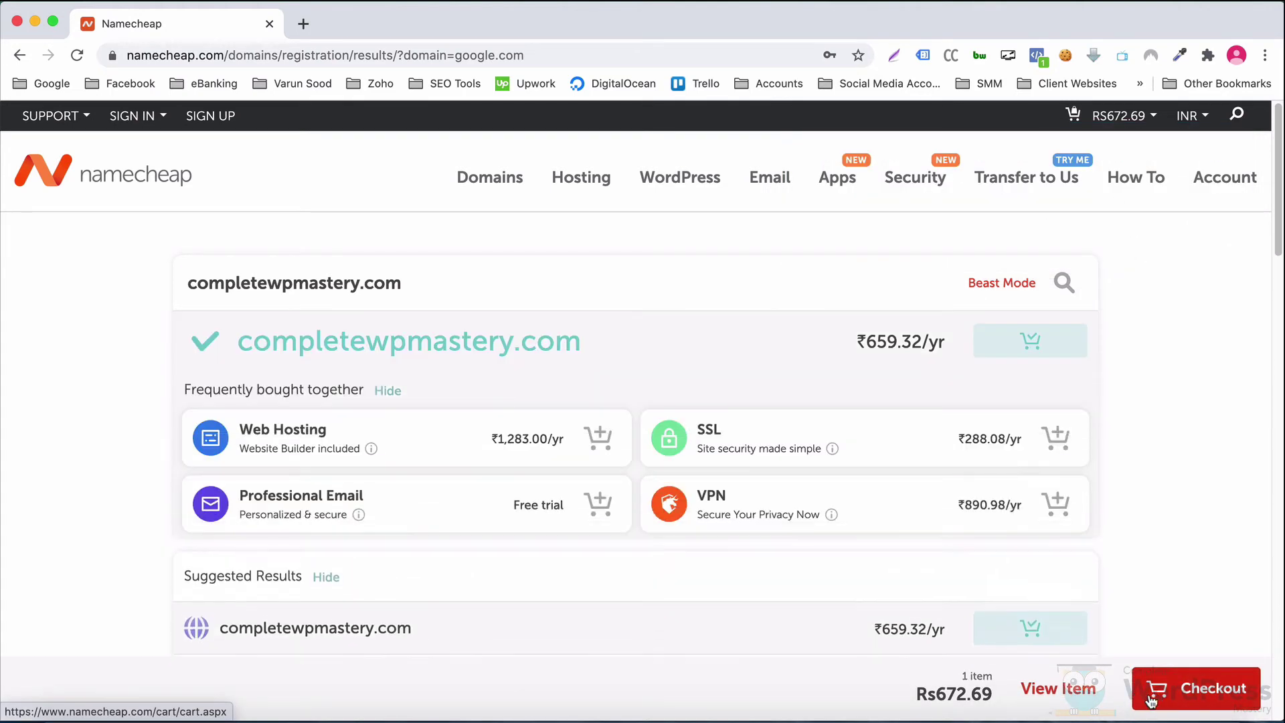
click(1180, 670)
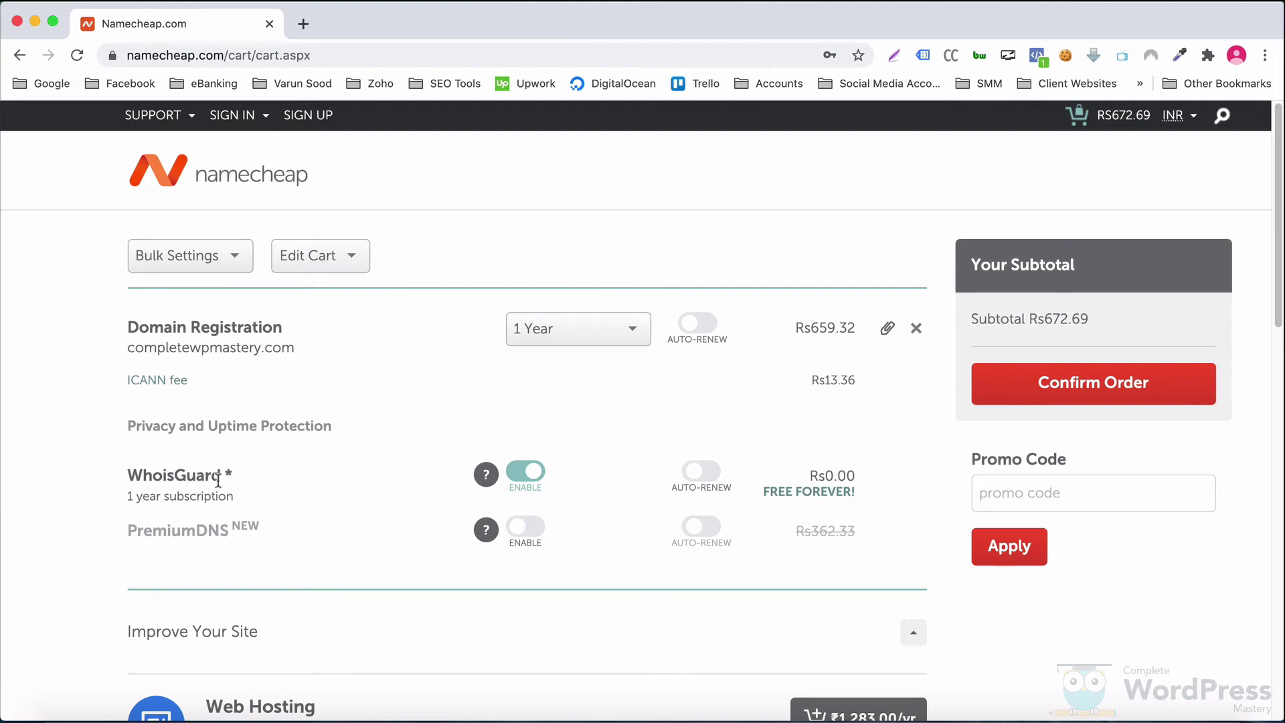
- Switch WhoisGuard off for completewpmastery.com in the cart, read its description, and switch it back on
mouse_move(497, 485)
click(523, 479)
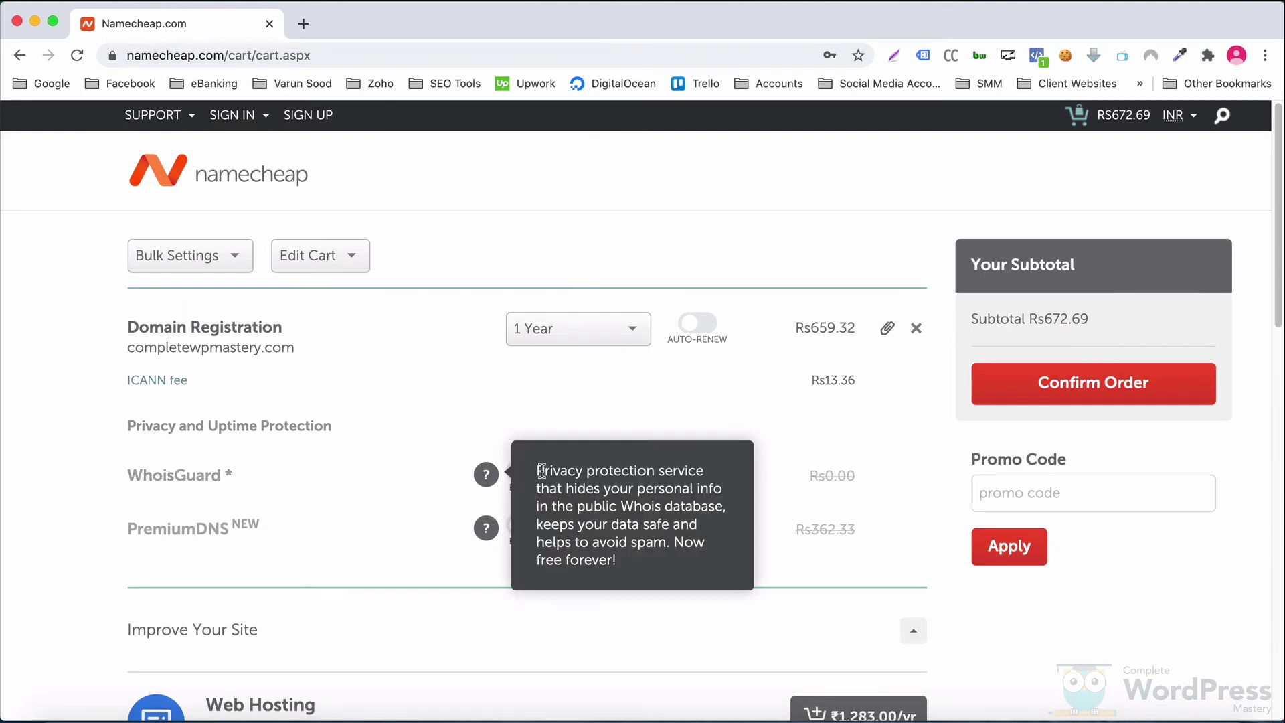
click(528, 470)
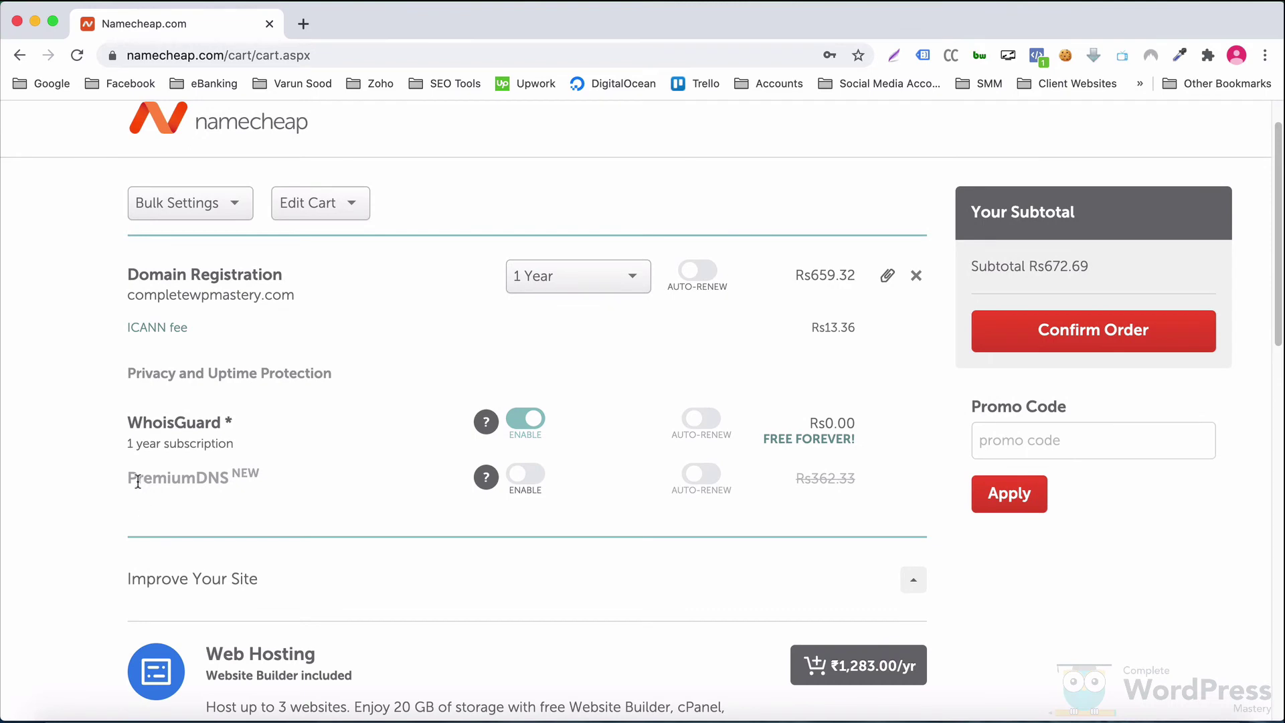
- Look over PremiumDNS and the suggested add-ons in the cart, and confirm the order without adding any
drag(128, 477, 231, 477)
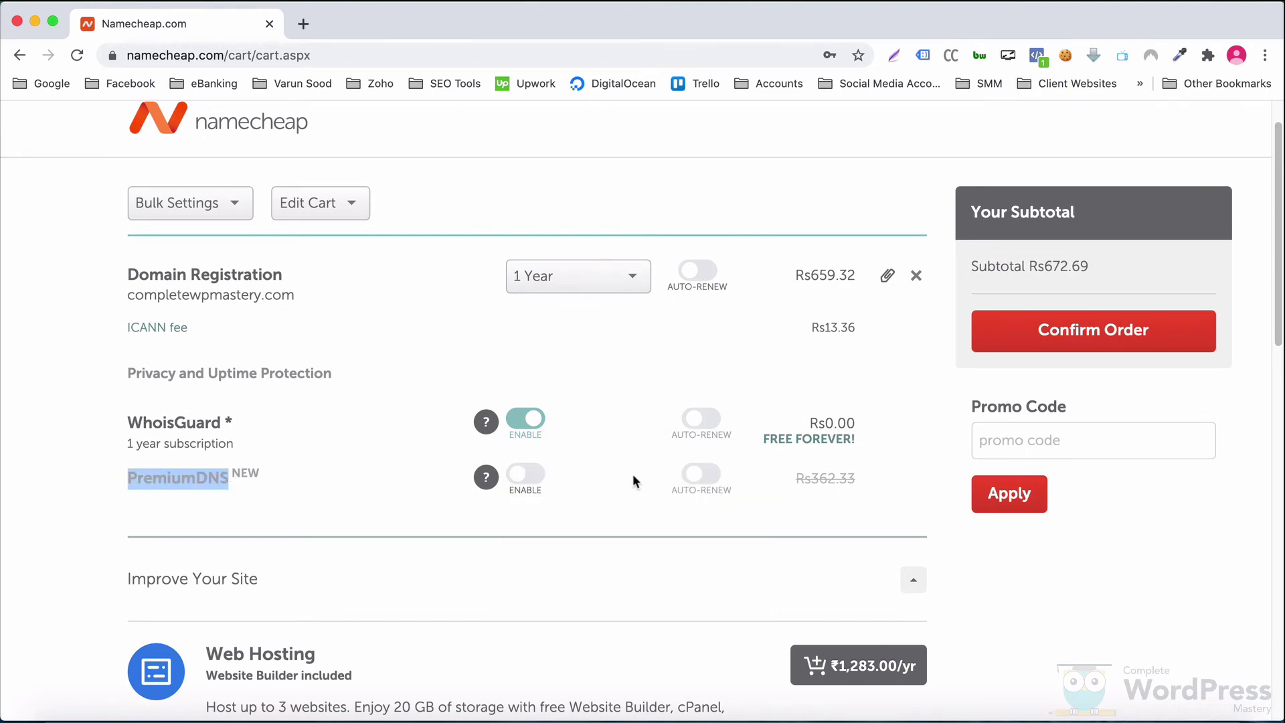
scroll(655, 499, down, 1)
scroll(655, 492, down, 10)
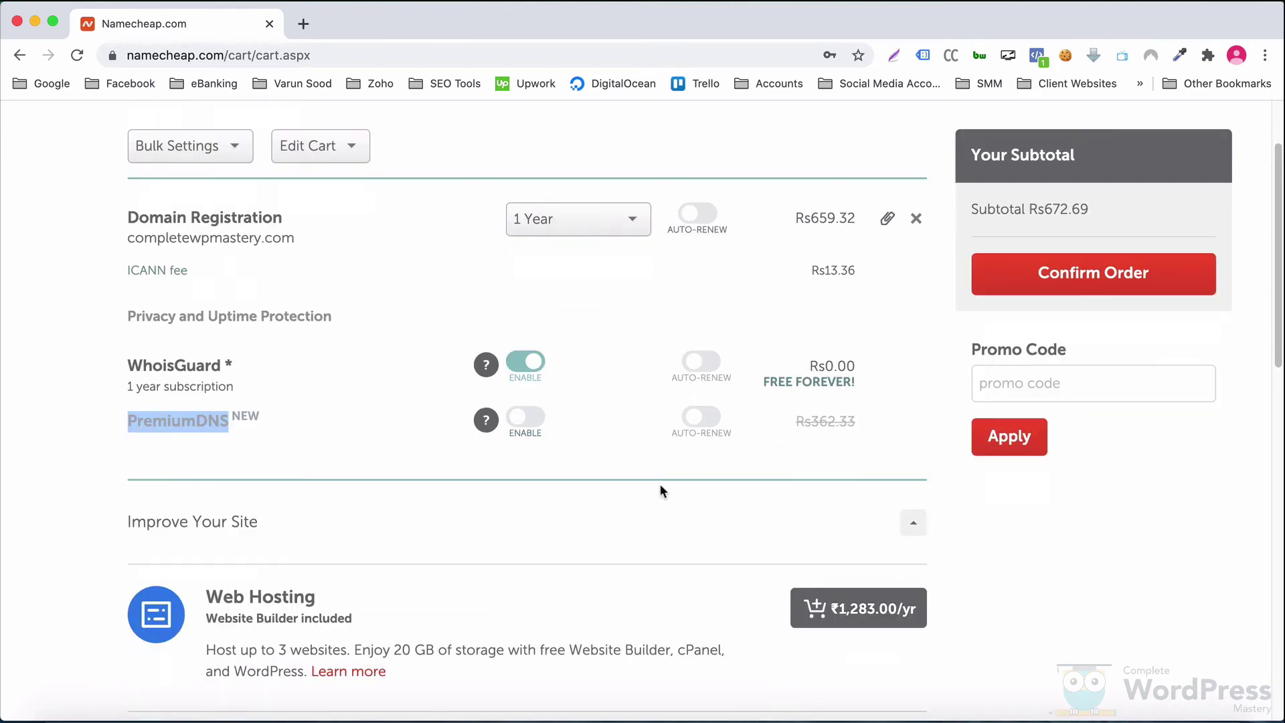
scroll(448, 465, down, 3)
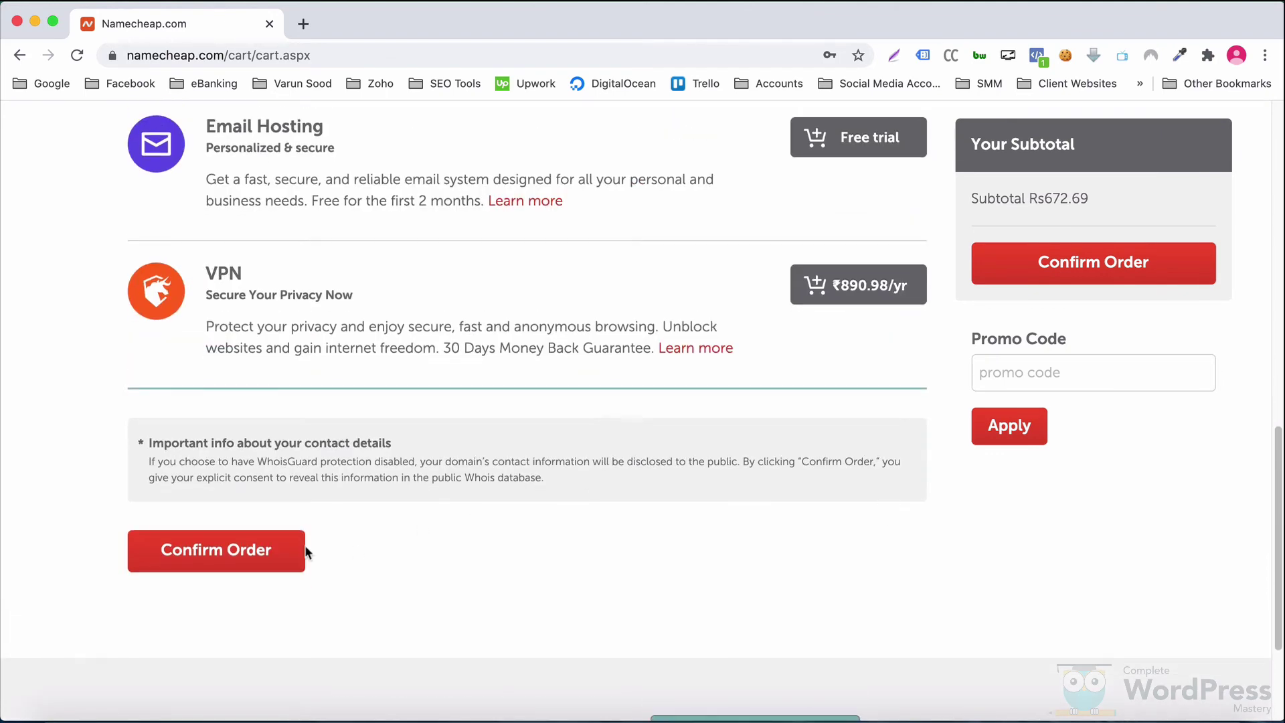
click(288, 553)
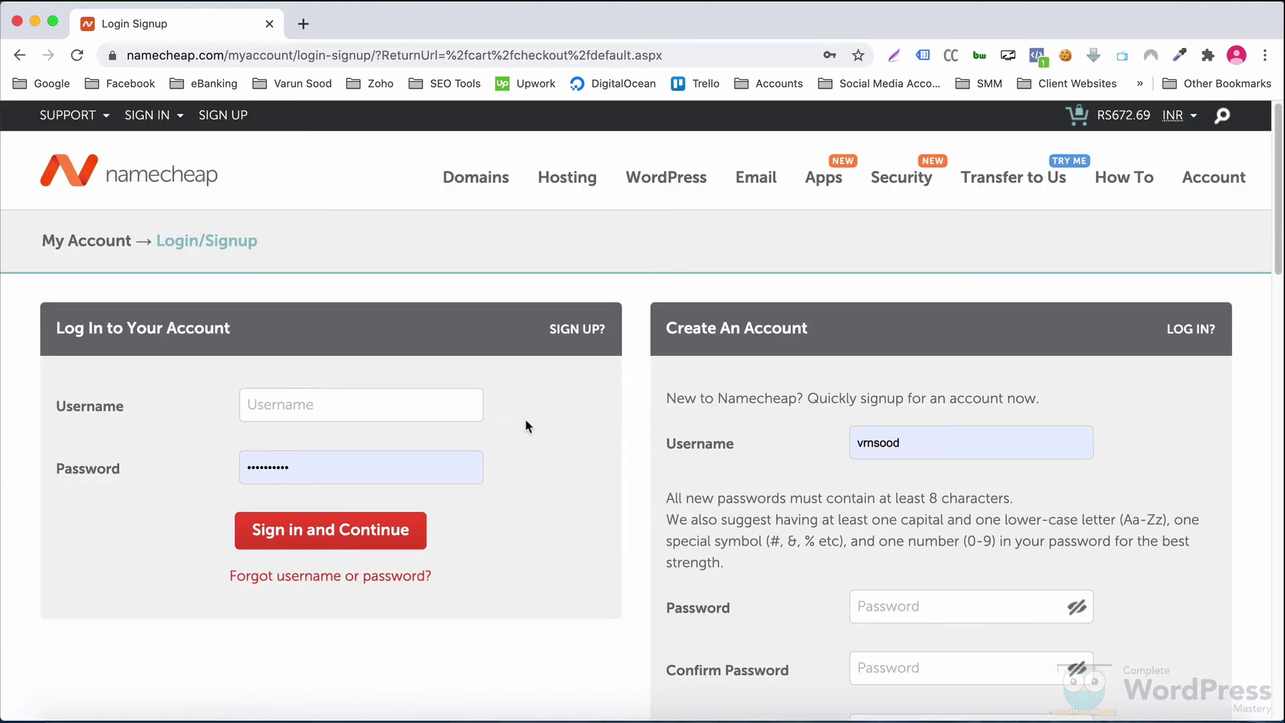
- Examine the fields required for creating a new Namecheap account on the login and signup page
scroll(766, 414, down, 1)
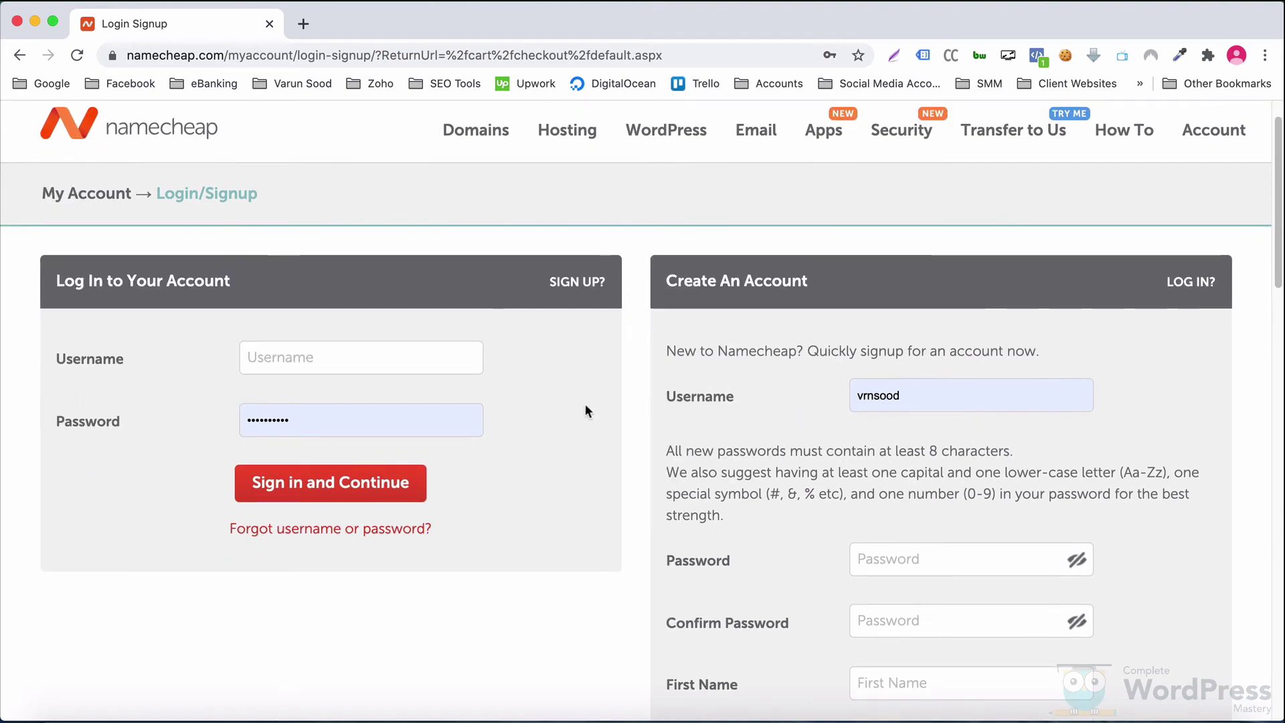
scroll(585, 406, down, 1)
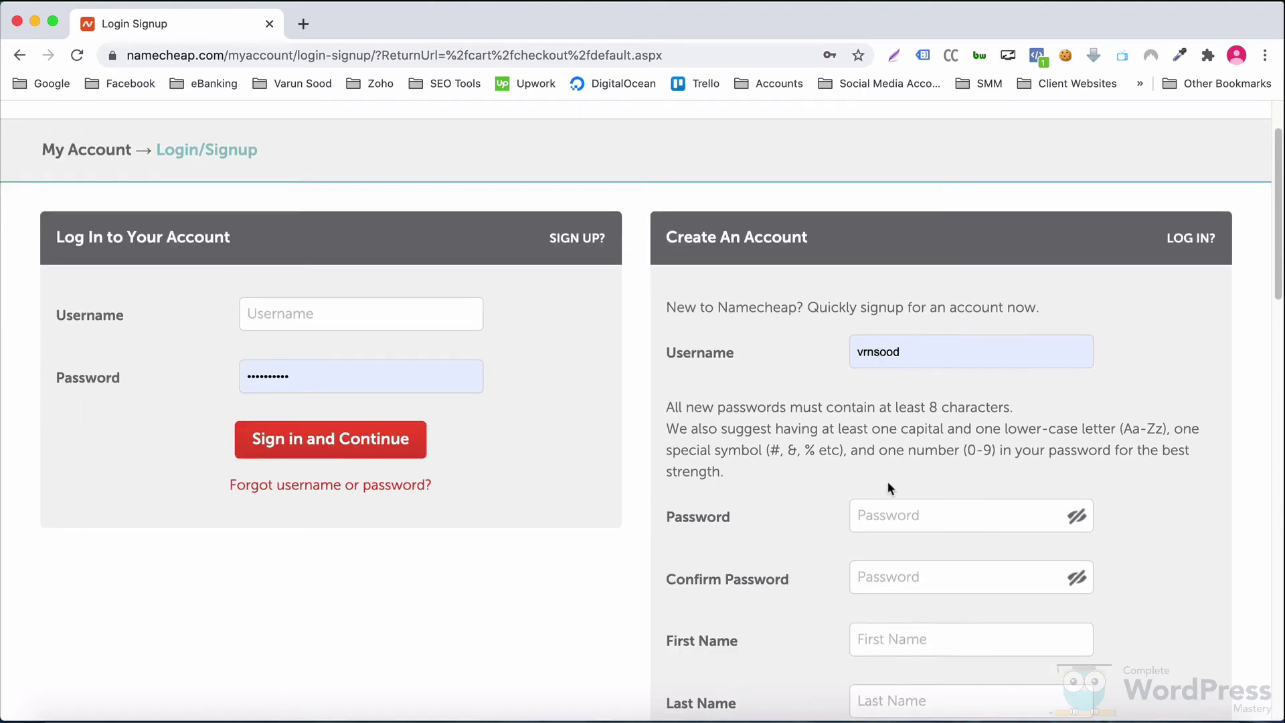
scroll(890, 487, down, 2)
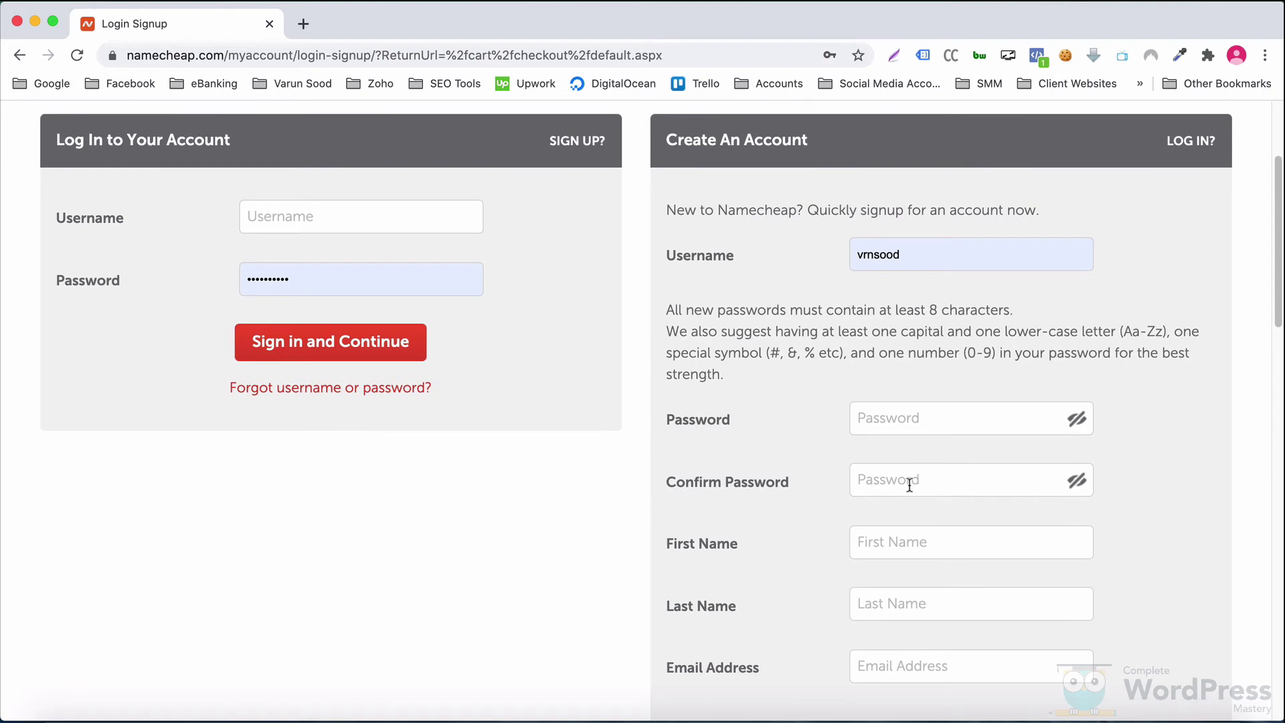
scroll(910, 496, down, 2)
scroll(875, 548, down, 2)
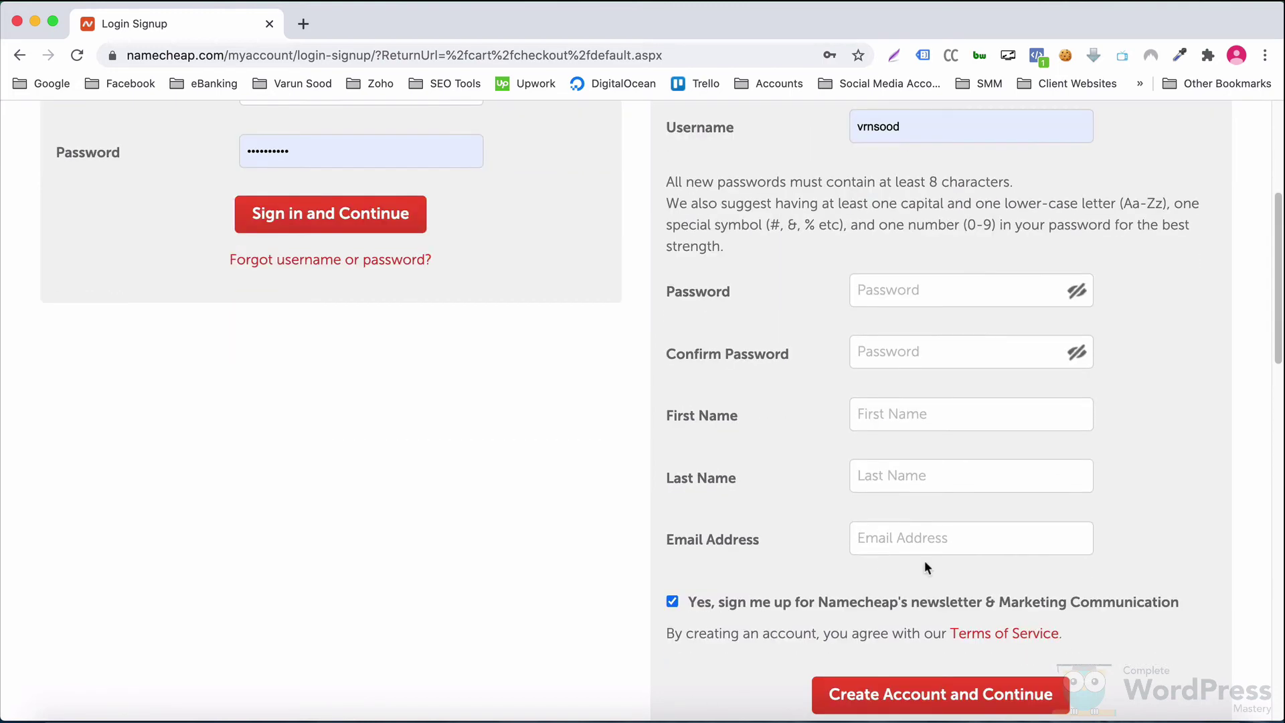
scroll(870, 629, down, 1)
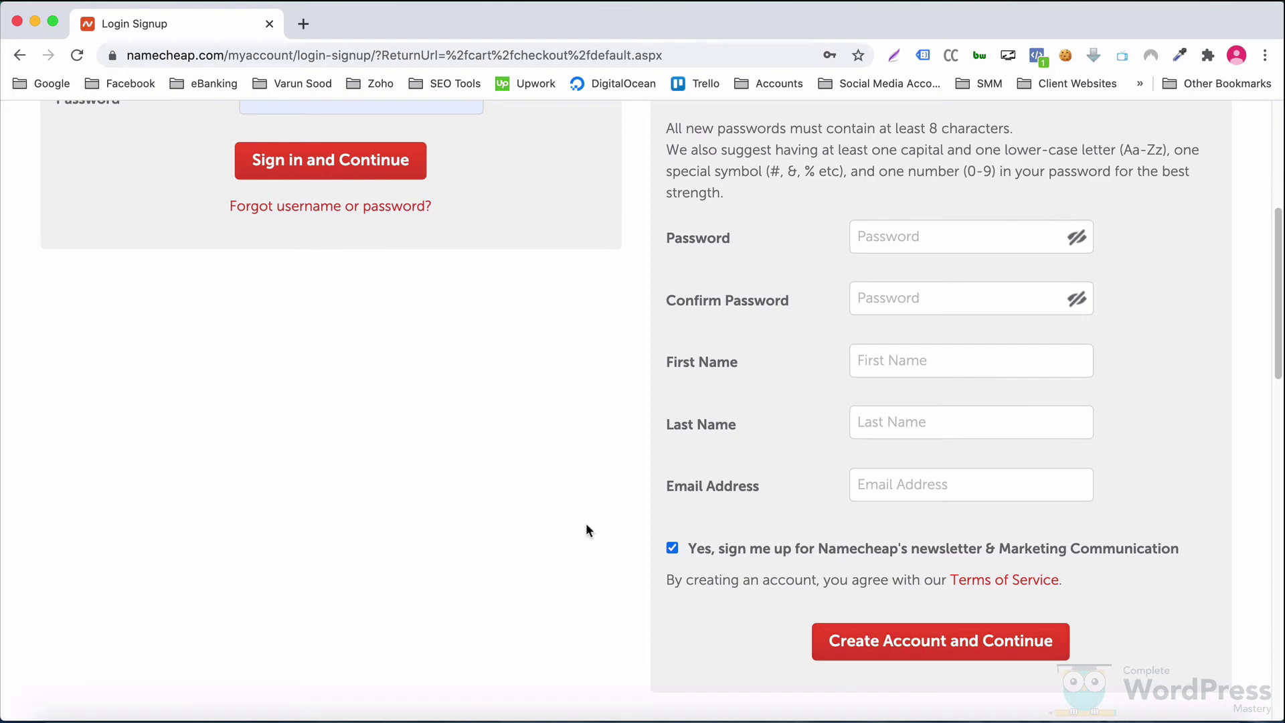
scroll(587, 525, up, 6)
- Log in to the existing account by entering the username alongside the prefilled password, and continue to billing
click(361, 409)
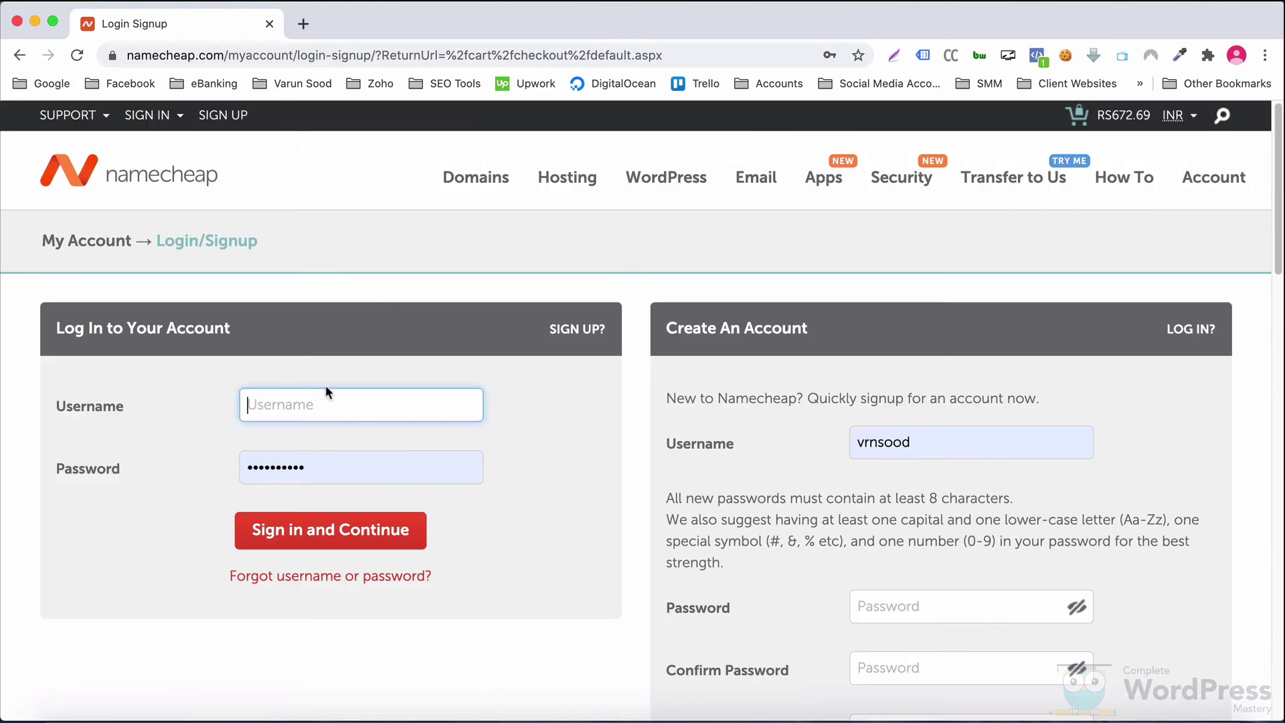
text(vrnsood)
click(315, 462)
click(303, 511)
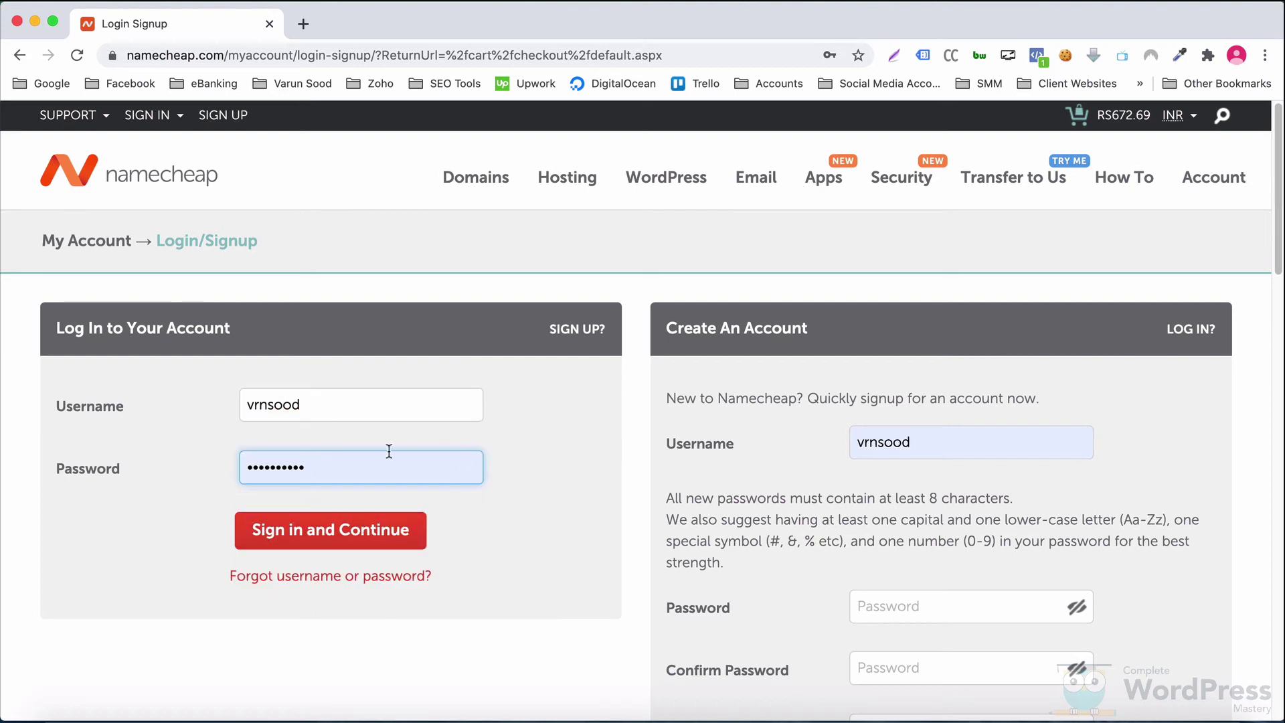
click(339, 528)
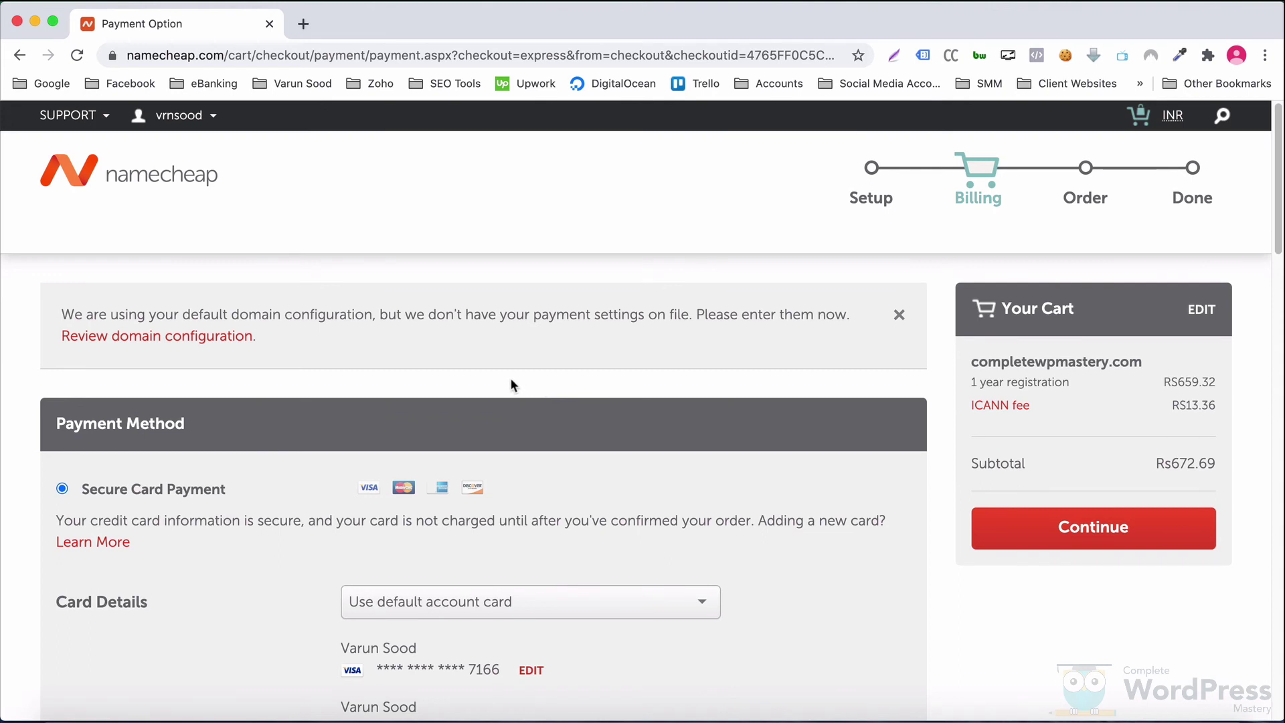
- Review the payment methods, keep Secure Card Payment with the default account card, and continue to the order review
scroll(511, 379, down, 1)
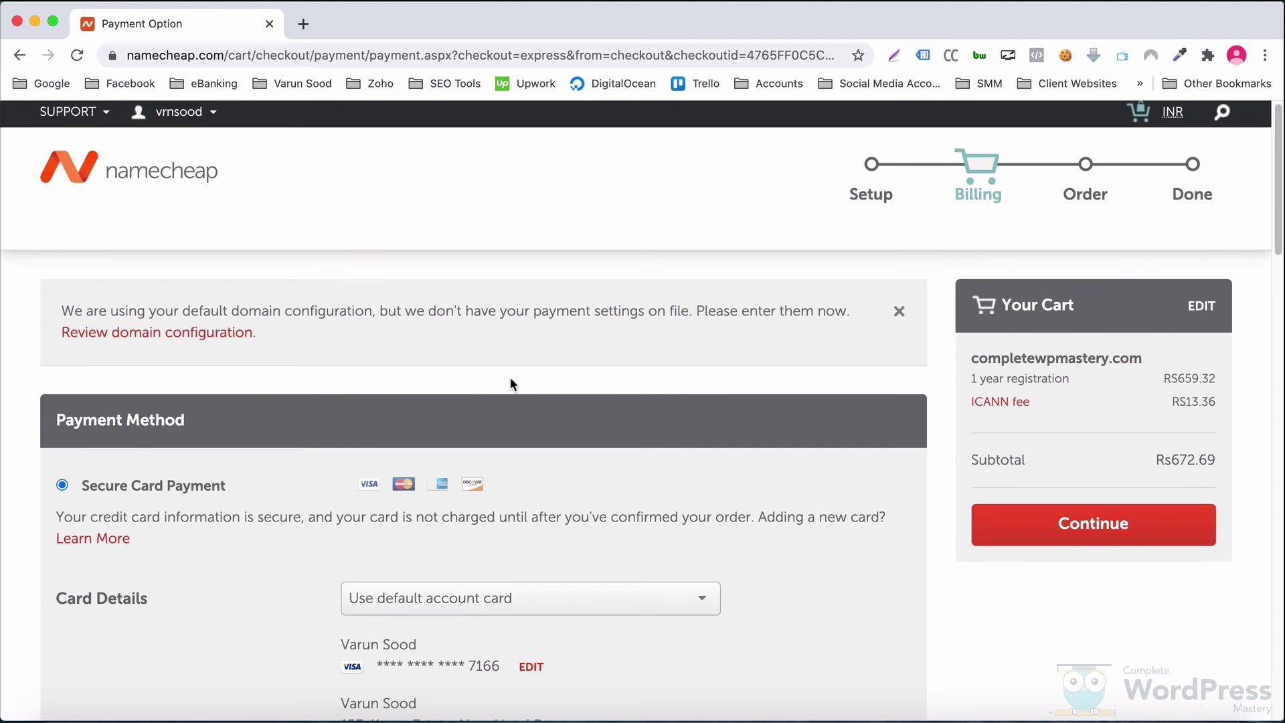
scroll(510, 384, down, 5)
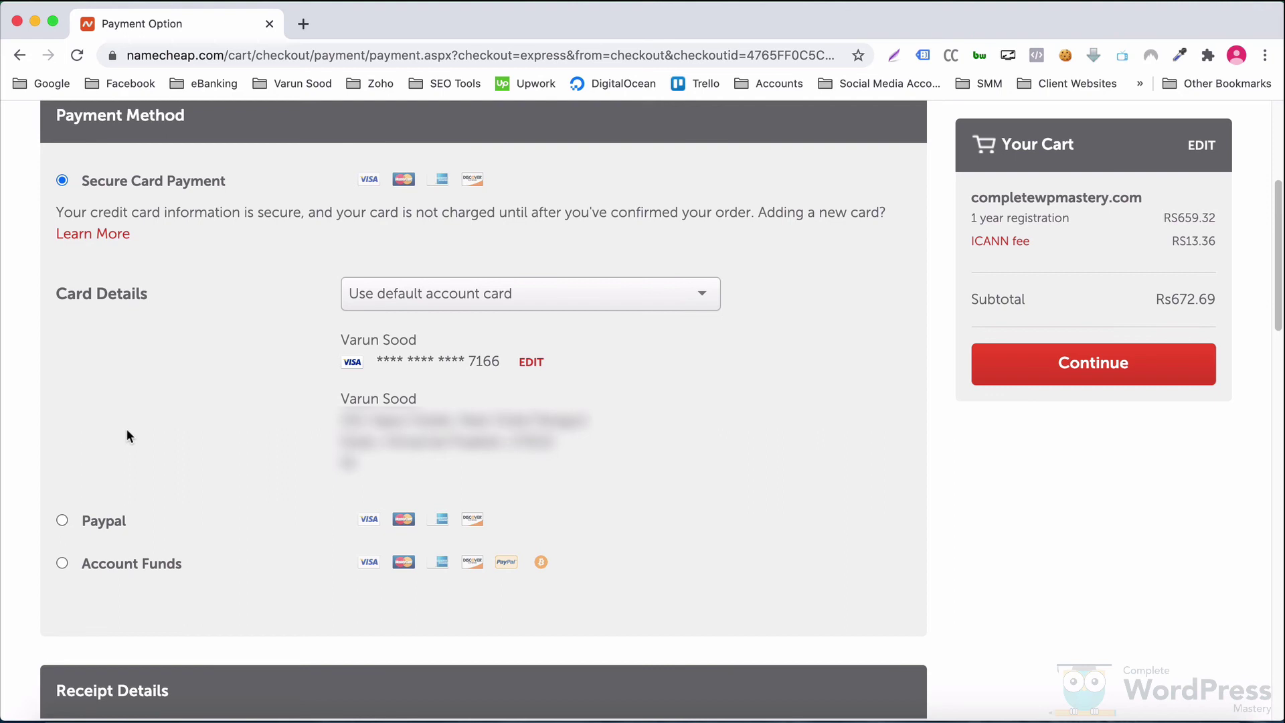
scroll(803, 441, up, 3)
click(1076, 455)
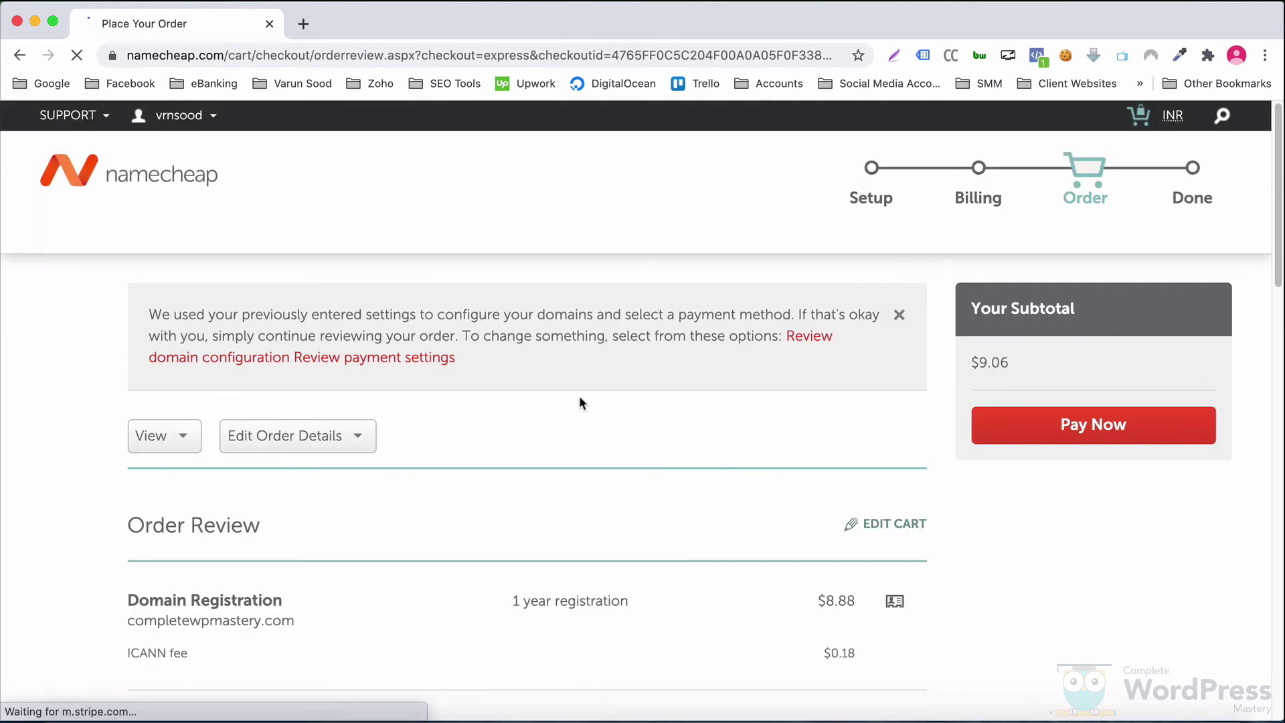
- Review the 1-year registration of completewpmastery.com with free WhoisGuard, and pay for the order
scroll(556, 502, down, 1)
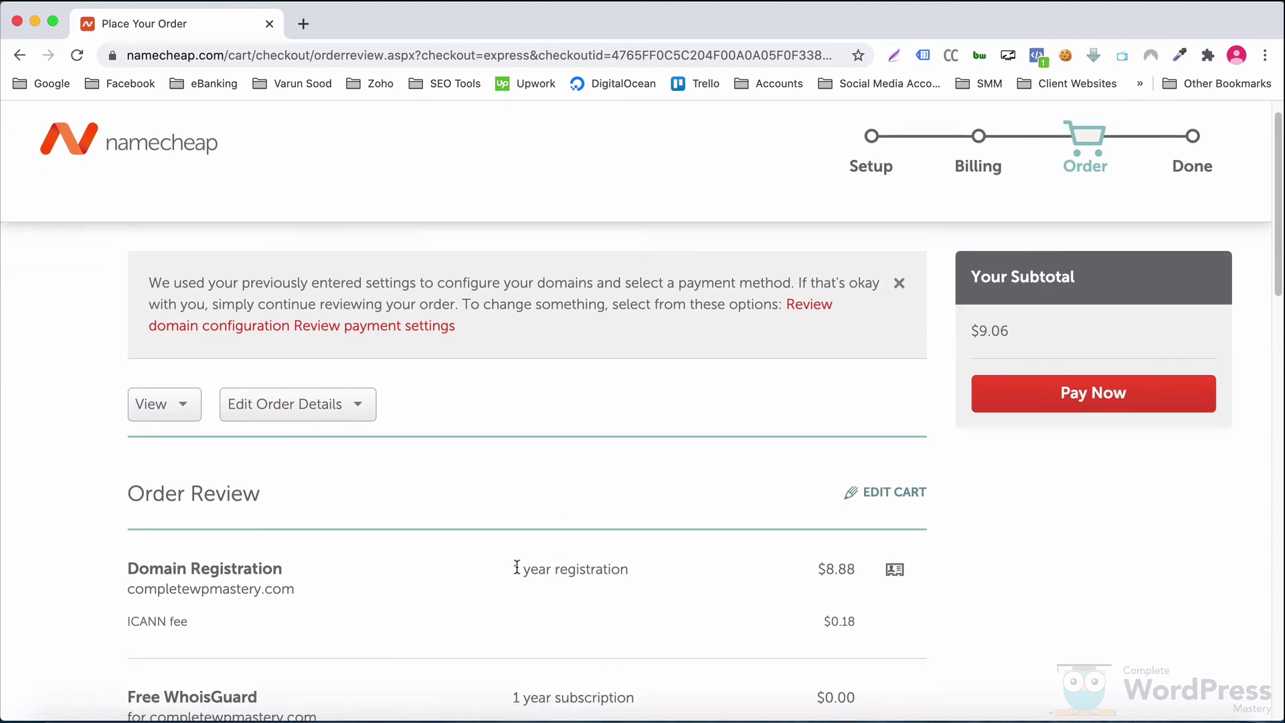
drag(524, 569, 586, 569)
scroll(692, 554, down, 1)
scroll(692, 557, down, 1)
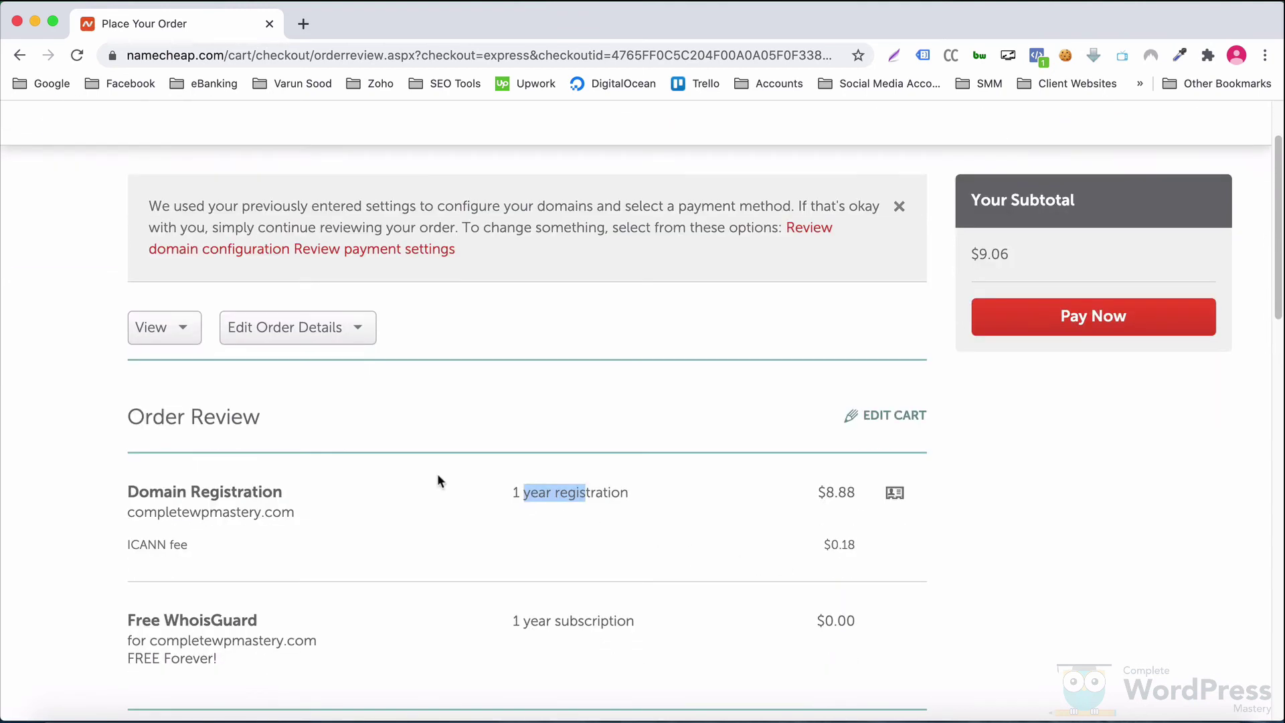
drag(128, 513, 289, 513)
scroll(383, 482, down, 4)
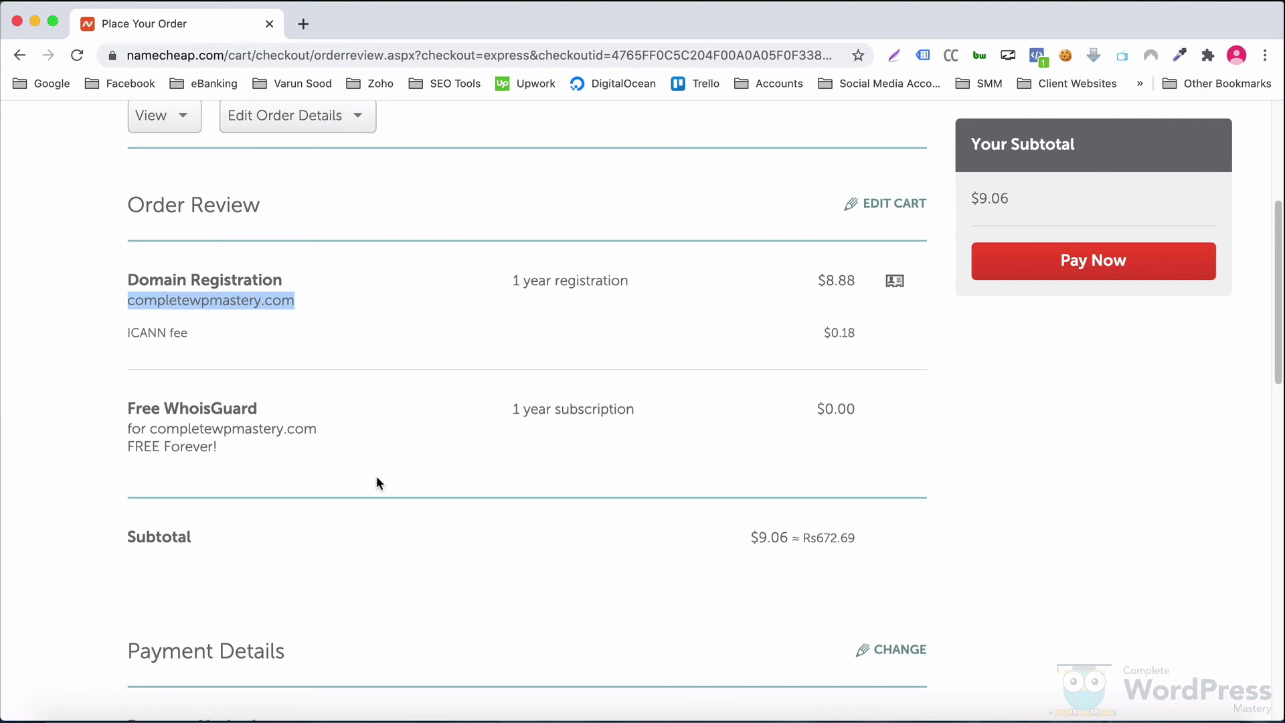
scroll(377, 476, up, 7)
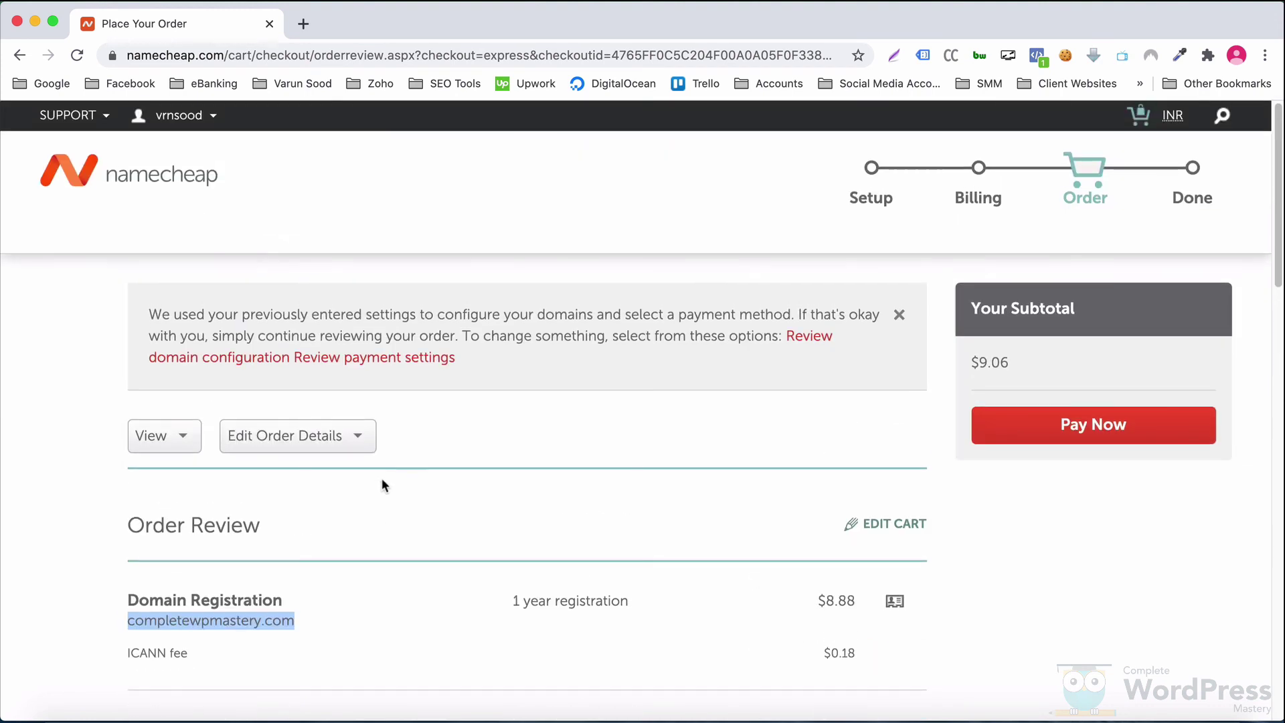
click(1034, 424)
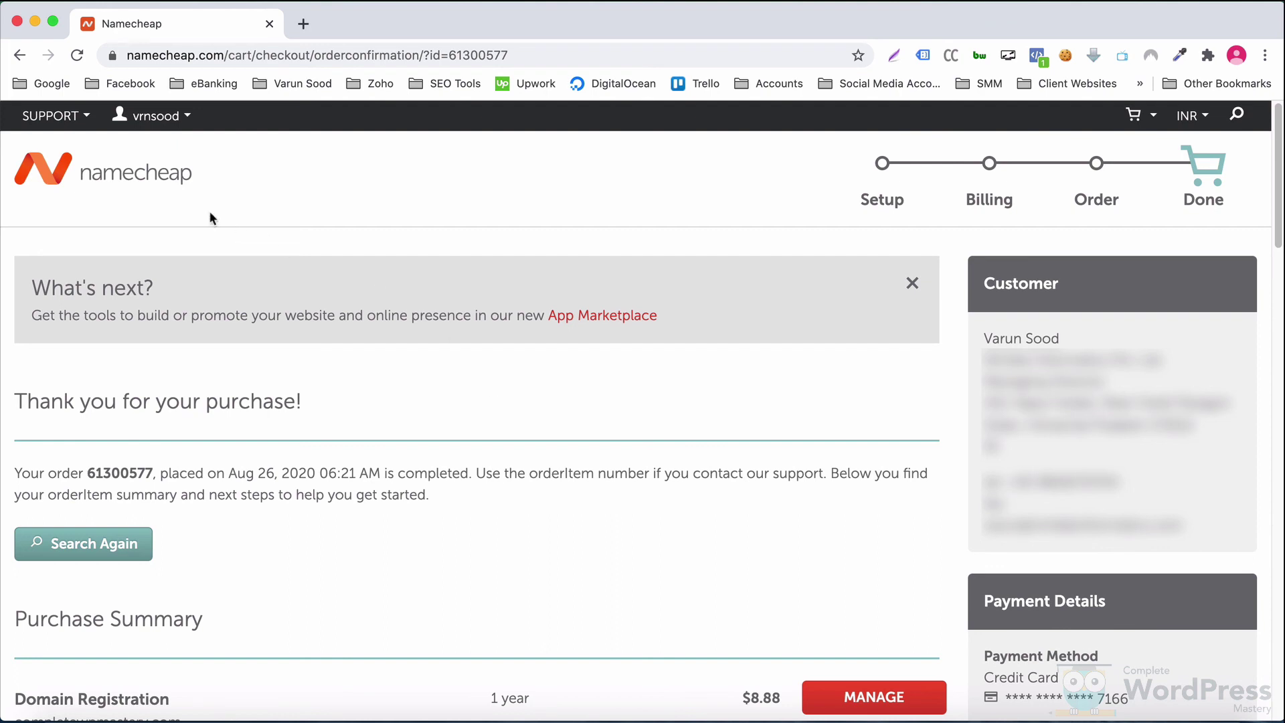
- Go to the account dashboard and open the management page for completewpmastery.com
mouse_move(150, 117)
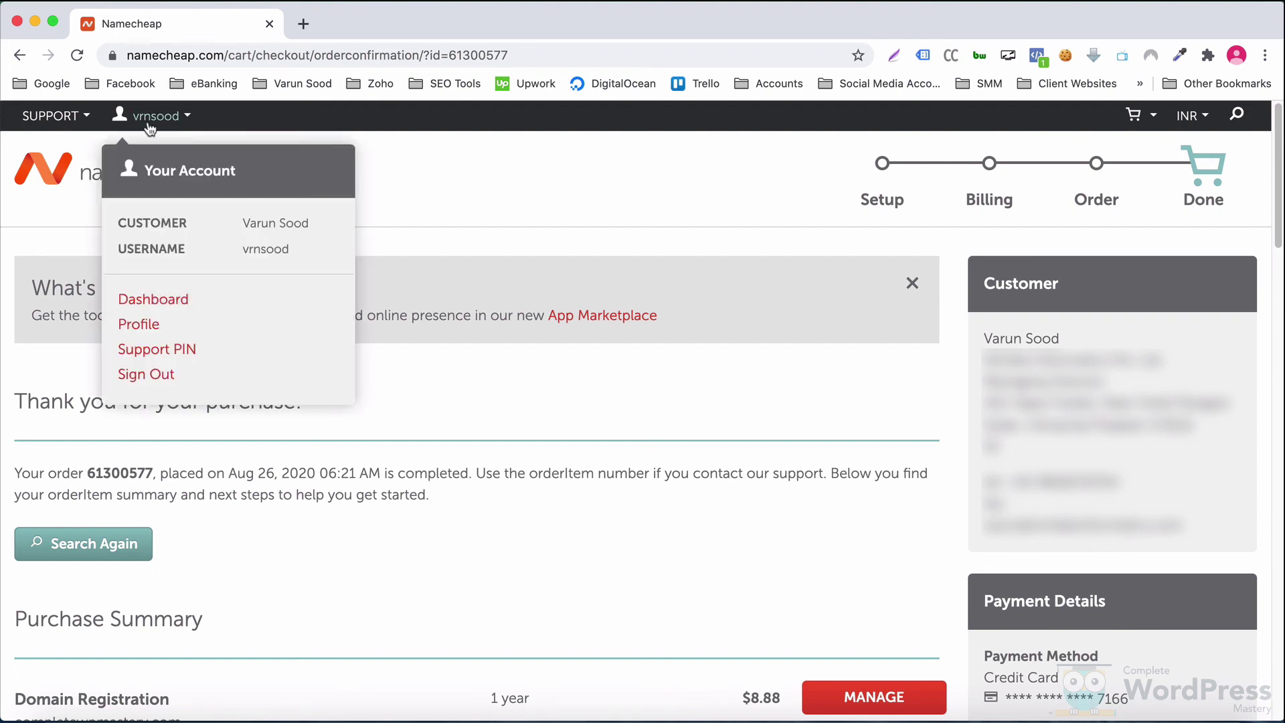
click(158, 301)
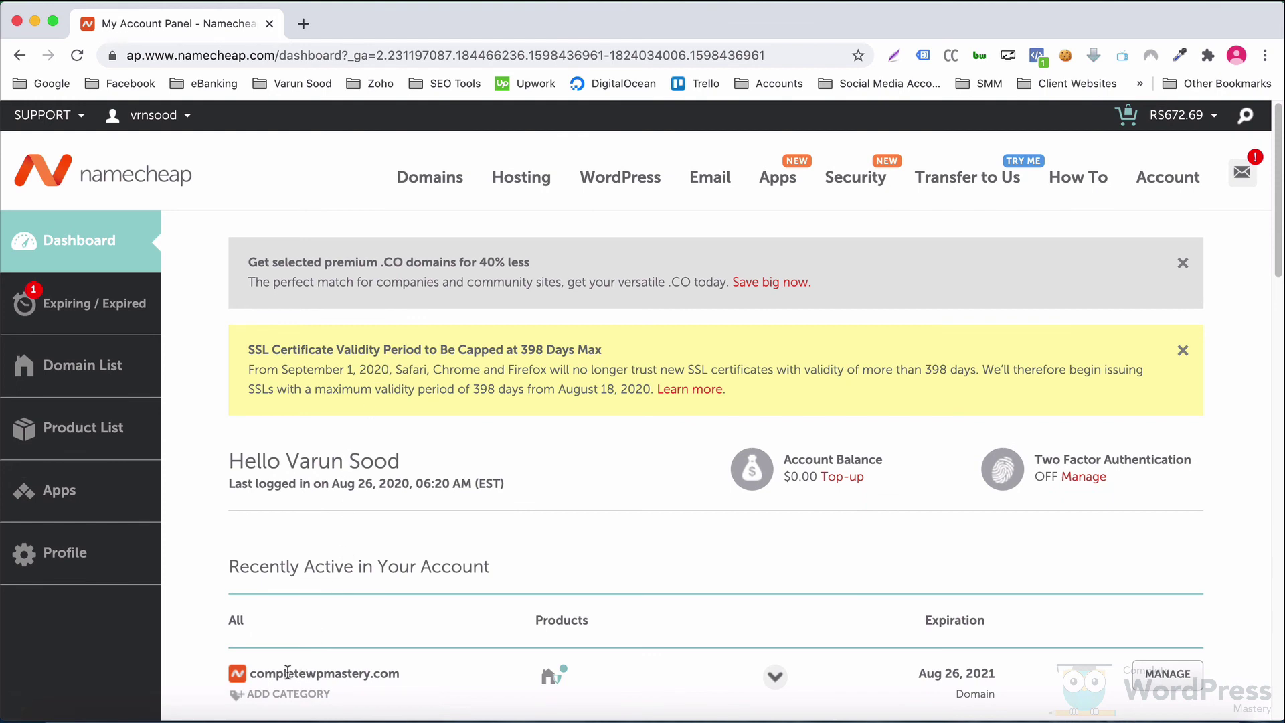
drag(251, 672, 400, 673)
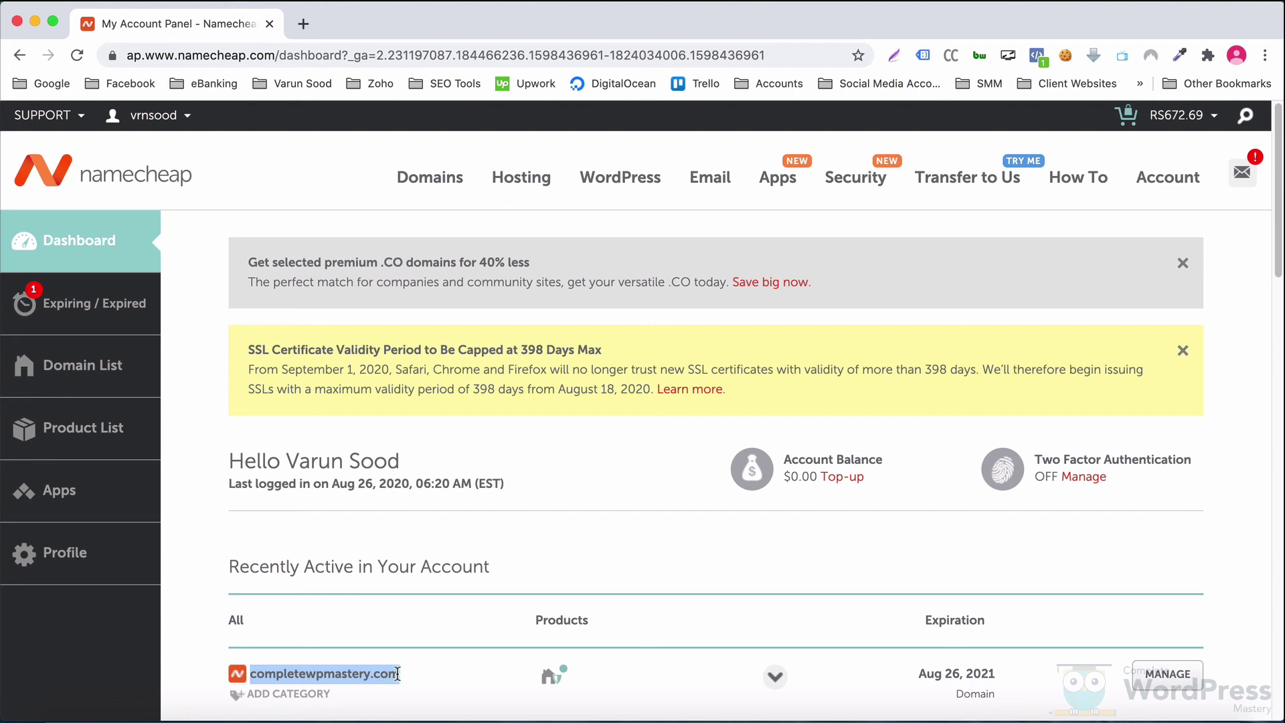
click(1169, 688)
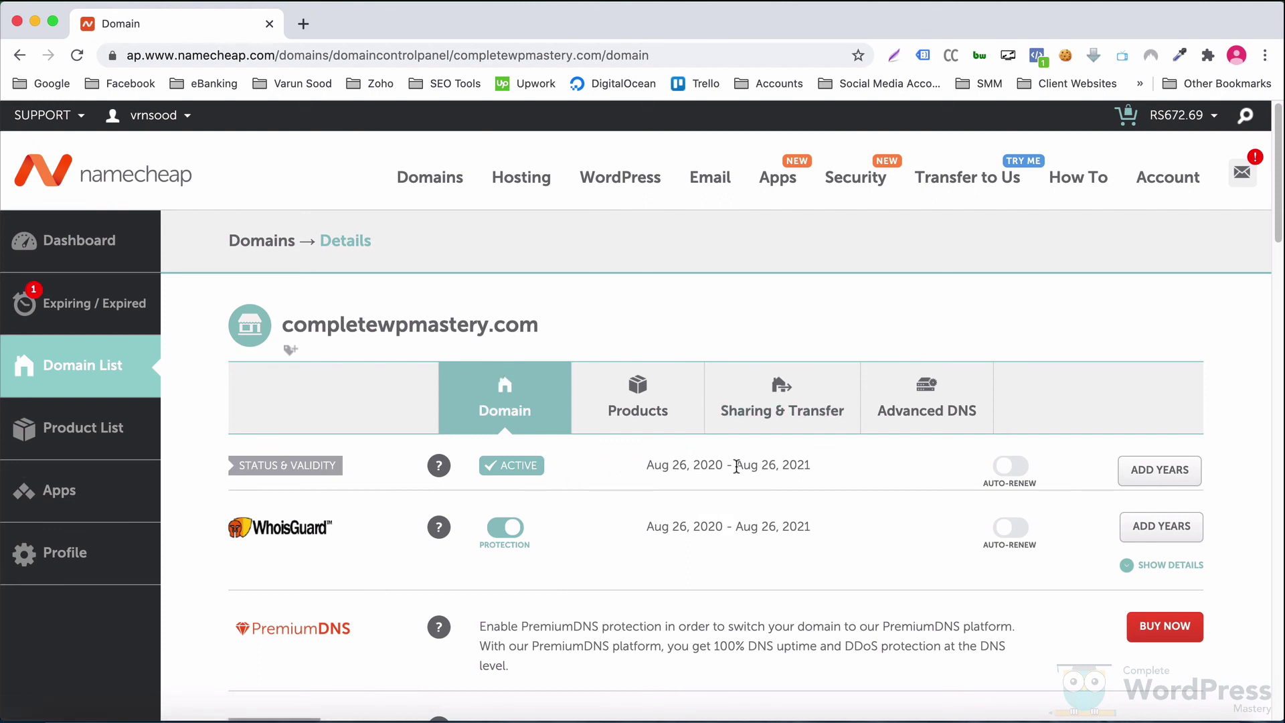
- Examine the validity dates, WhoisGuard, PremiumDNS and nameserver settings on the domain's details page
drag(736, 465, 811, 465)
click(957, 471)
scroll(818, 471, down, 3)
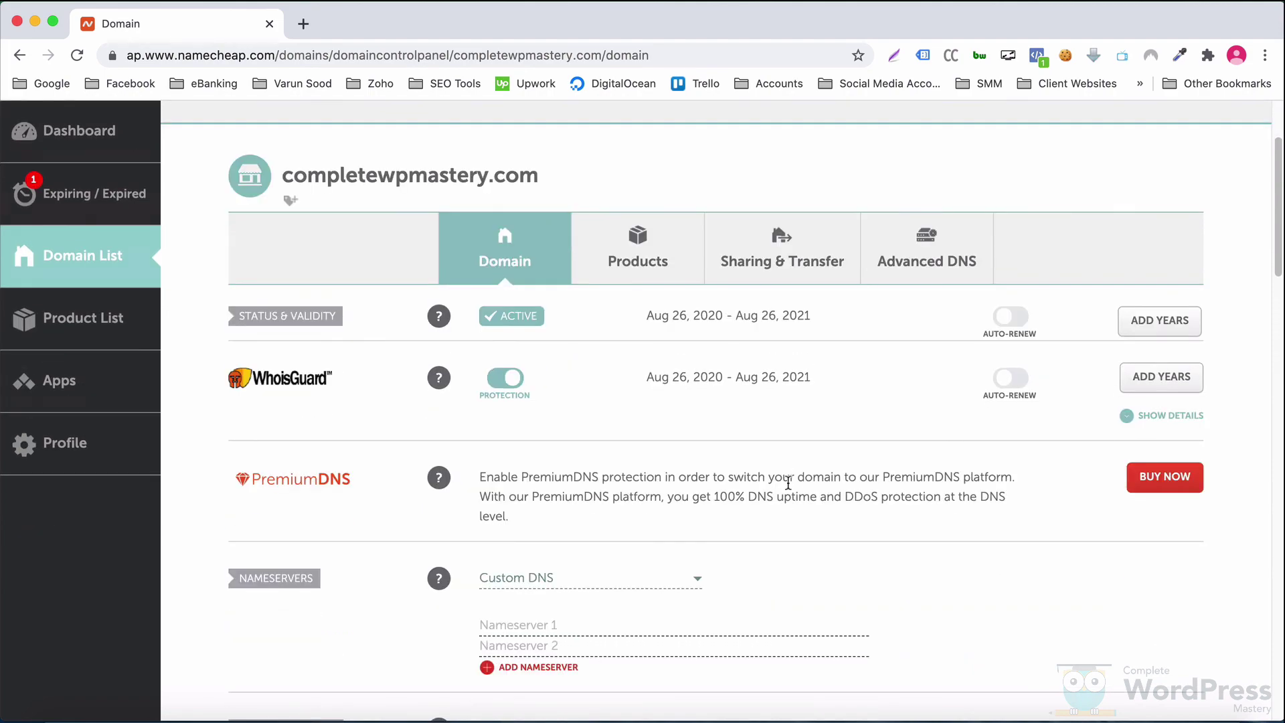
scroll(781, 476, down, 15)
scroll(775, 484, up, 20)
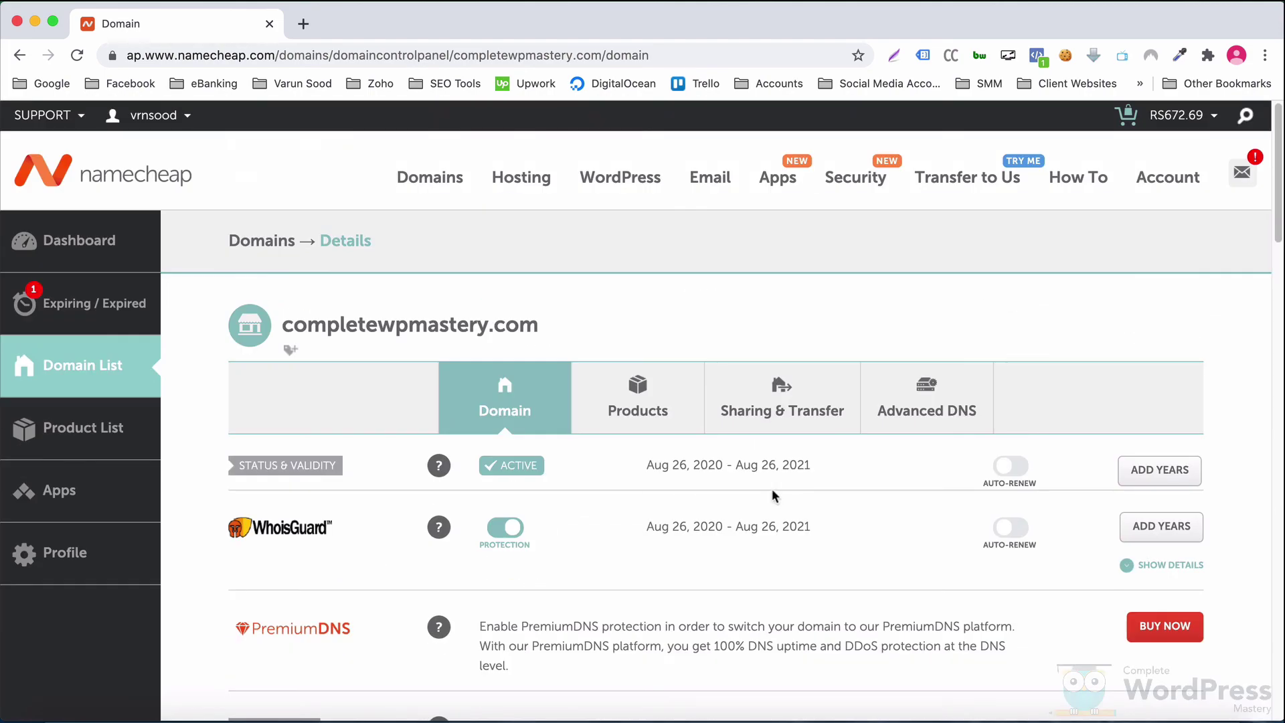